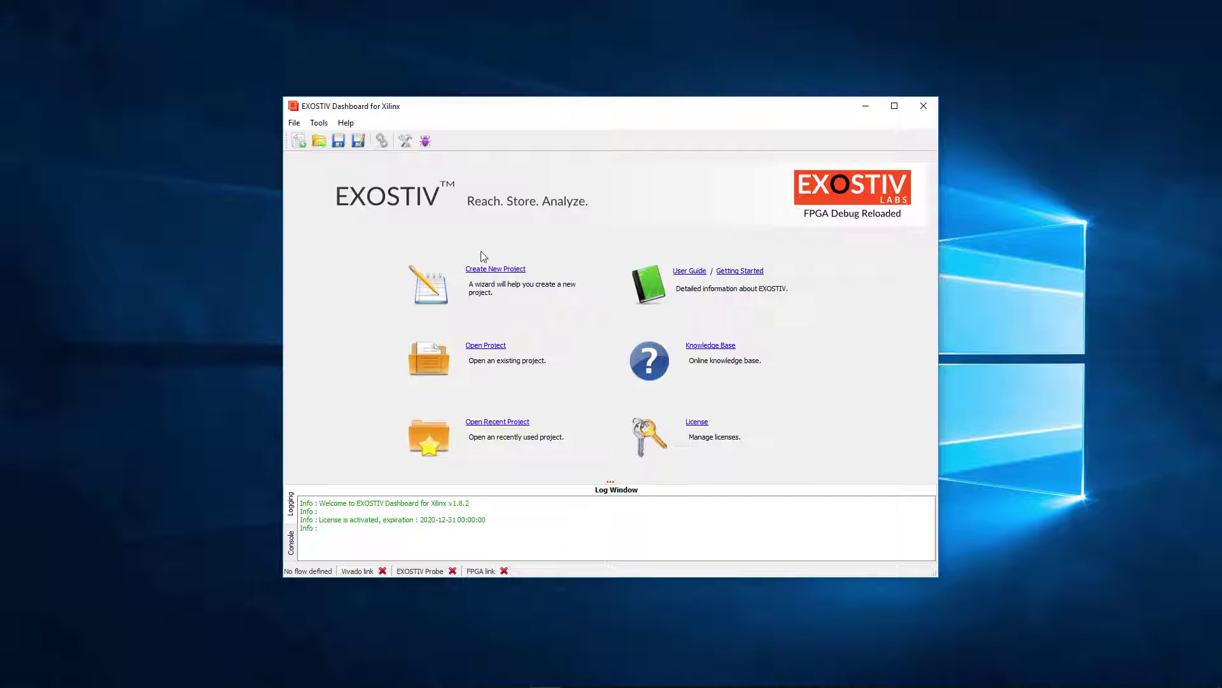
# - Start a new Netlist IP insertion project and name it demo-VCU108
pyautogui.click(495, 268)
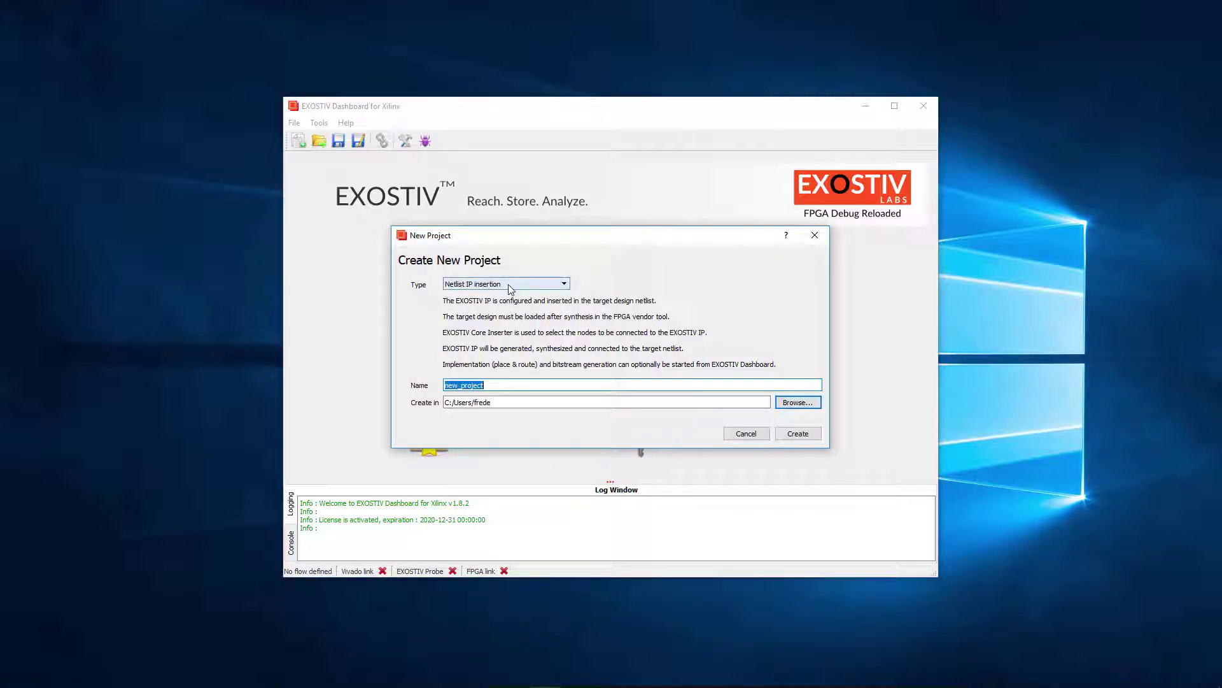
pyautogui.click(510, 284)
pyautogui.click(503, 292)
pyautogui.click(509, 386)
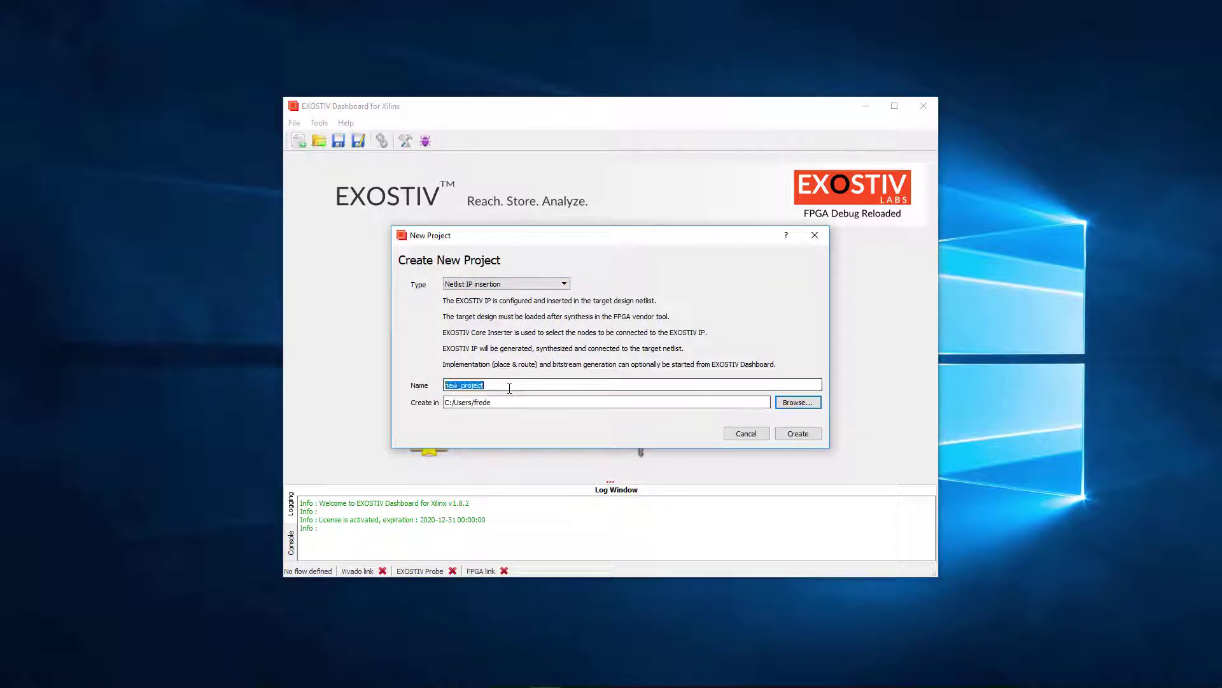
pyautogui.write('demo-VCU108')
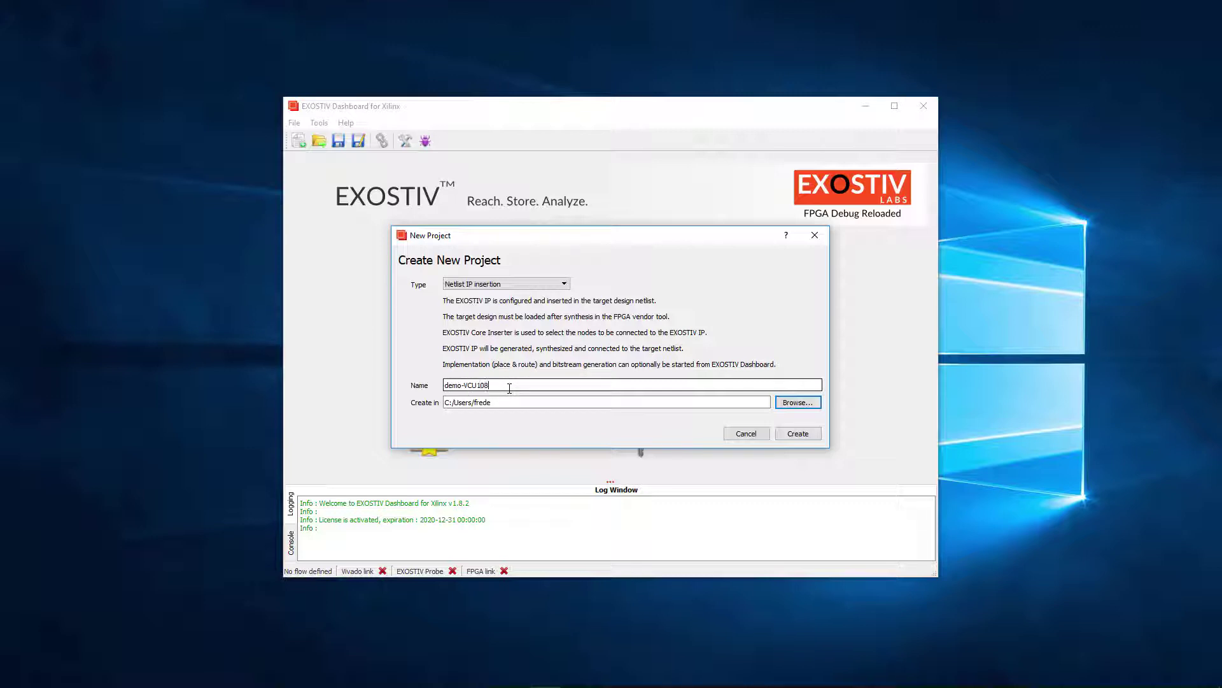
# - Create the project and target Virtex UltraScale part xcvu095-ffva2104-2-e (ffva2104 package, speed -2)
pyautogui.click(798, 433)
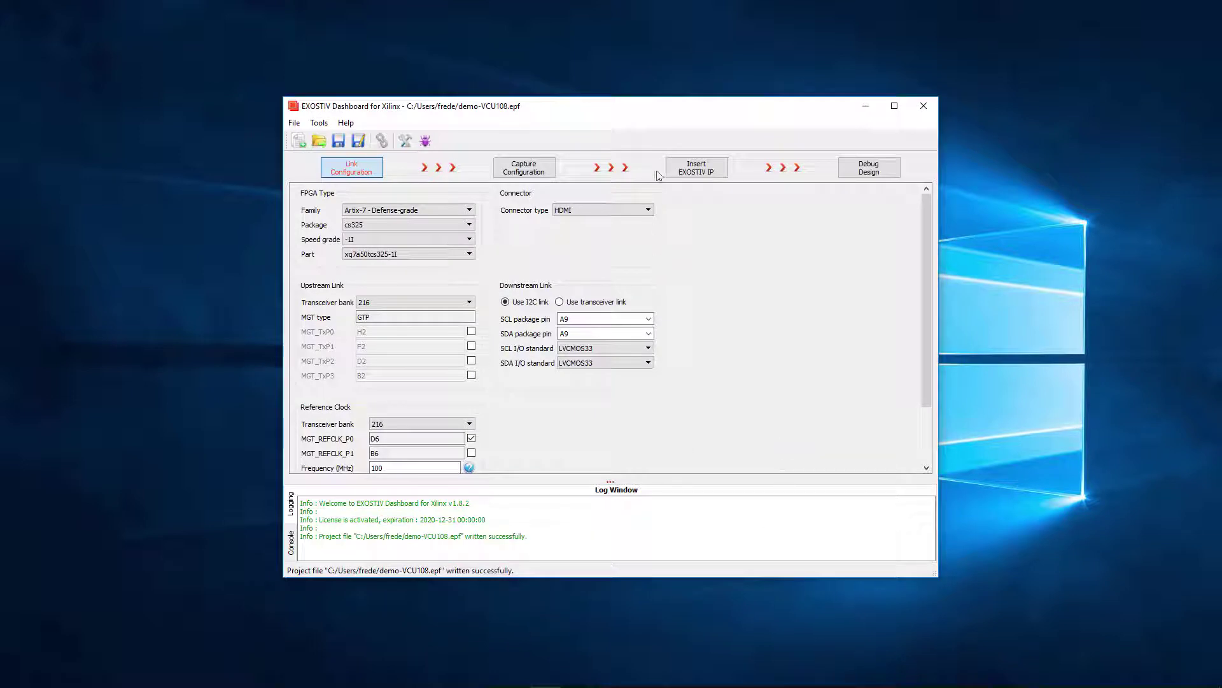
pyautogui.moveTo(663, 112); pyautogui.dragTo(661, 56)
pyautogui.moveTo(709, 526); pyautogui.dragTo(704, 617)
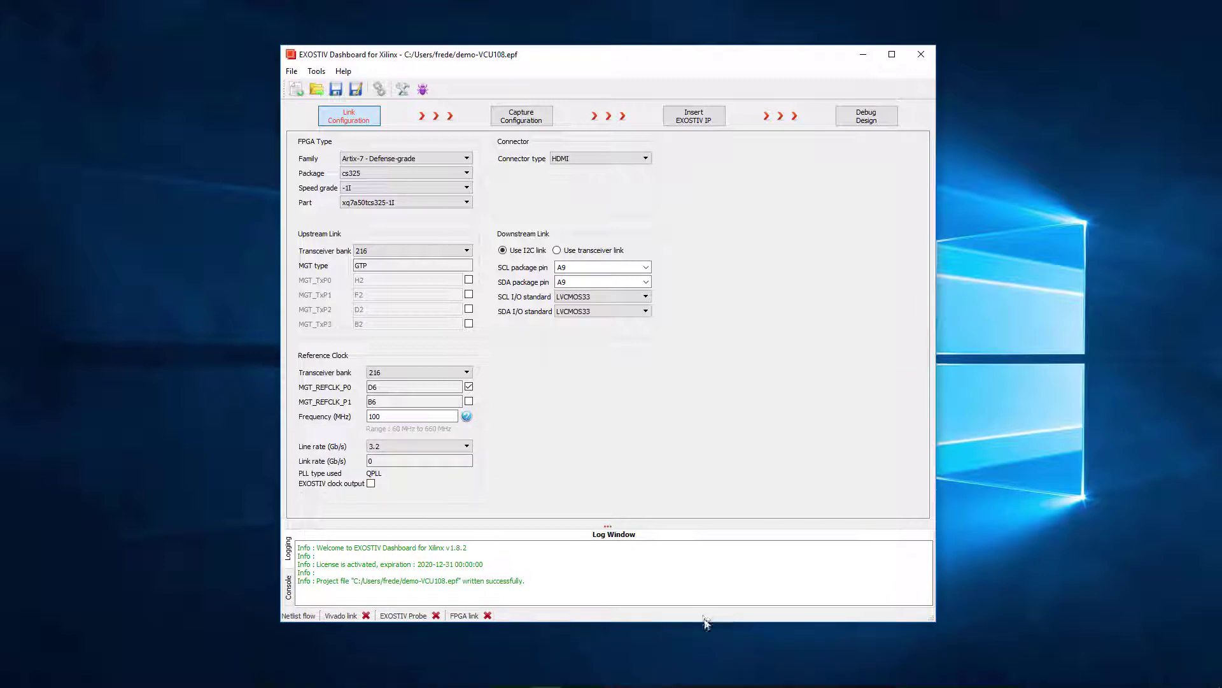
pyautogui.click(427, 158)
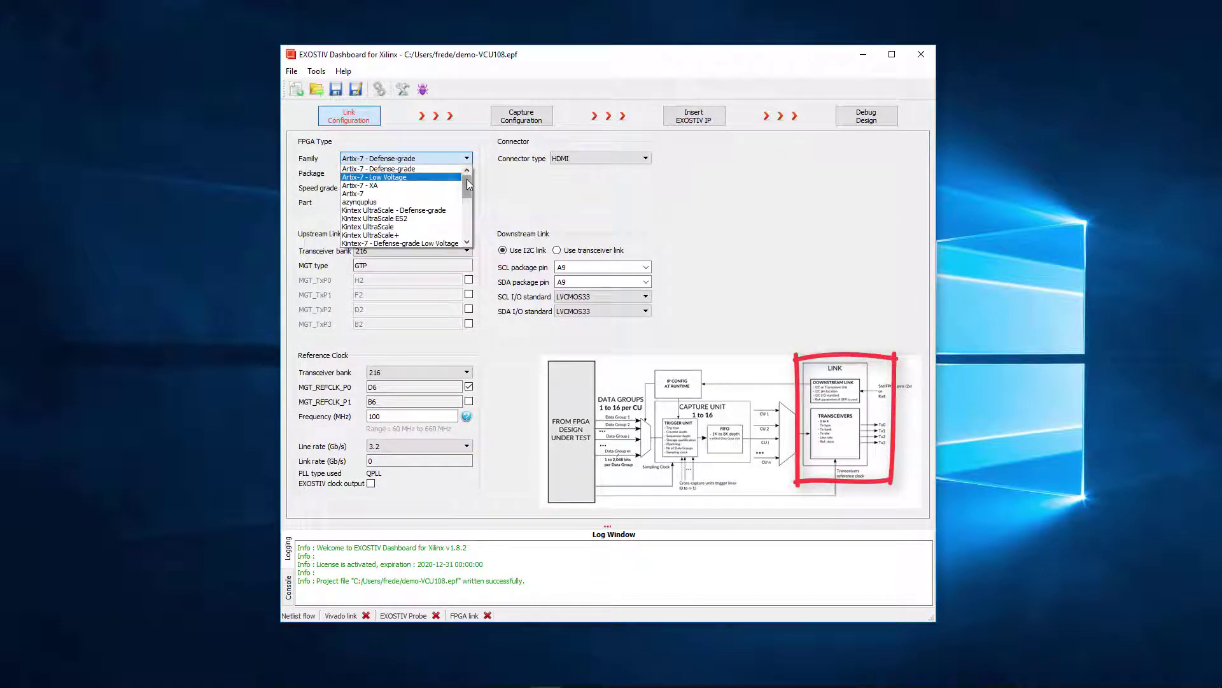
pyautogui.moveTo(467, 179); pyautogui.dragTo(467, 223)
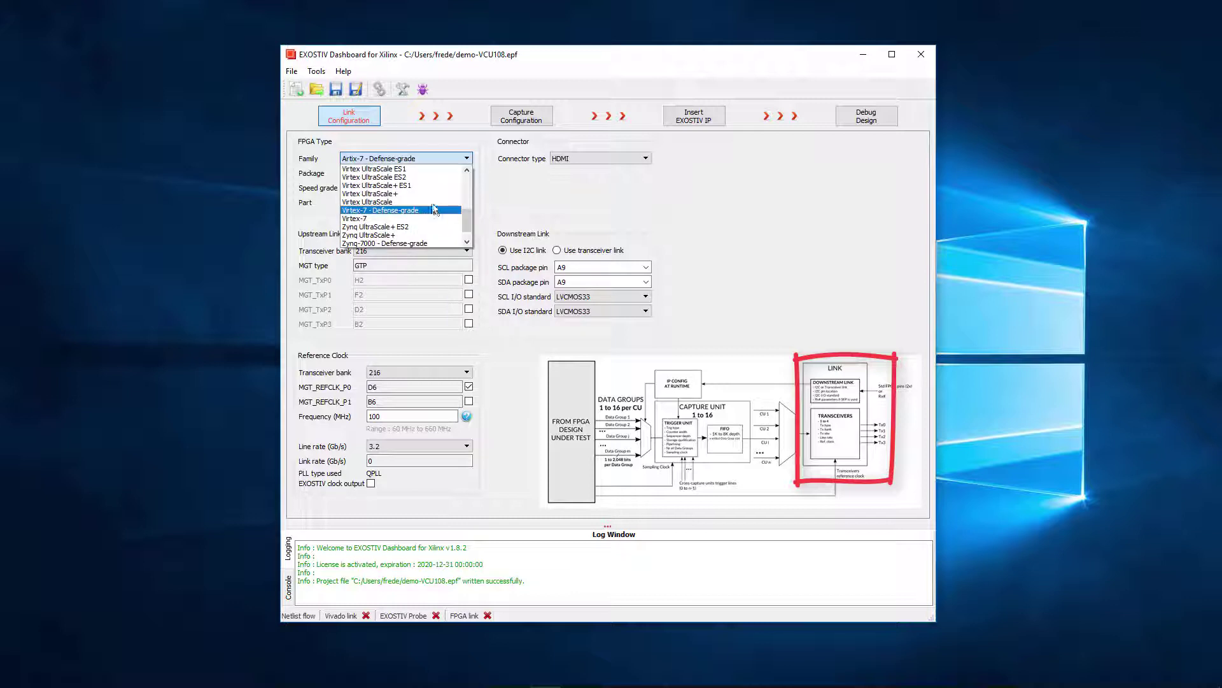
pyautogui.click(431, 205)
pyautogui.click(418, 174)
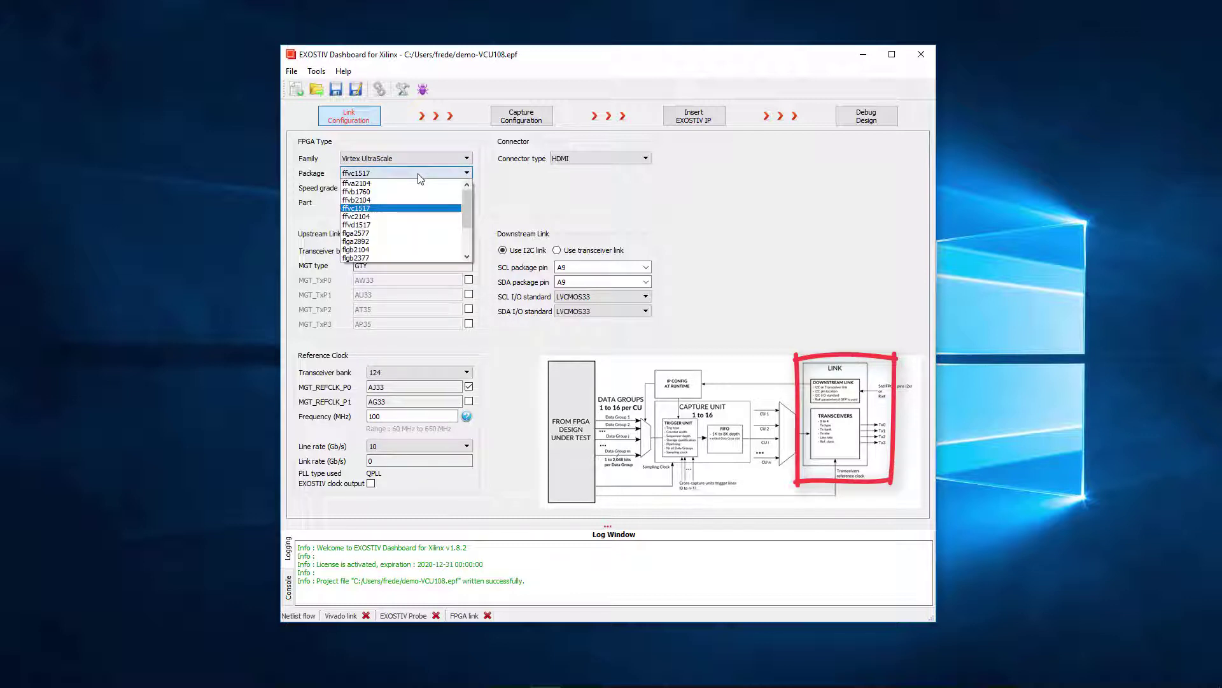
pyautogui.click(411, 185)
pyautogui.click(405, 188)
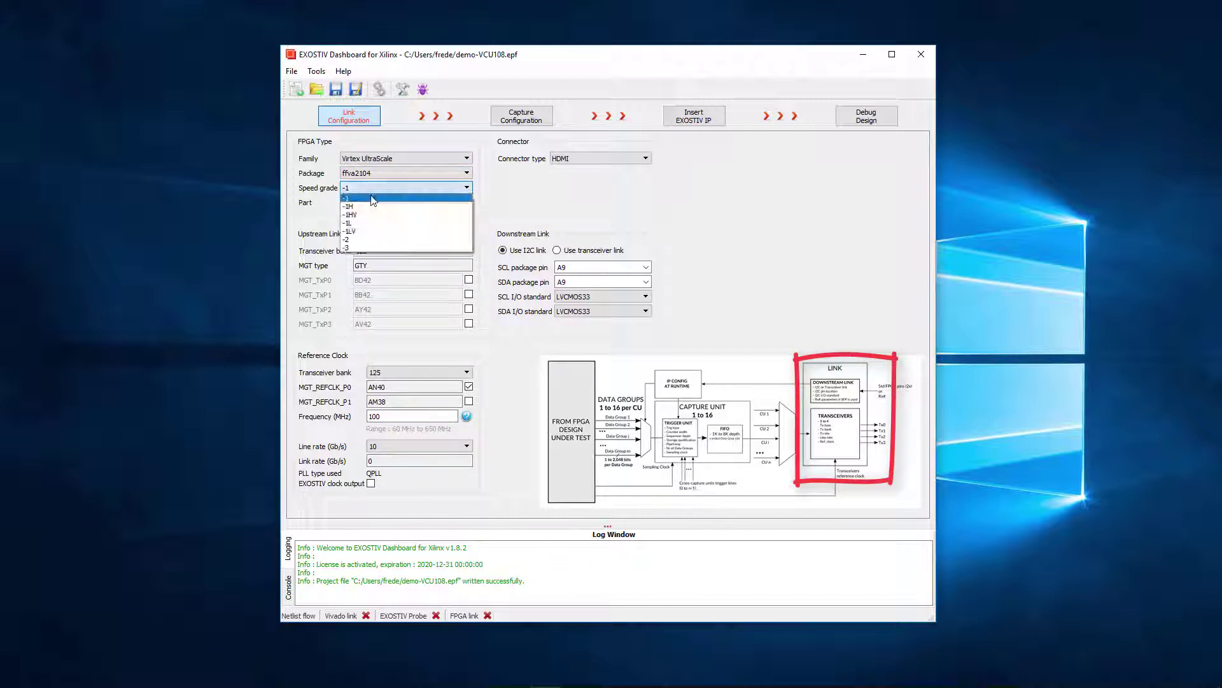
pyautogui.click(367, 239)
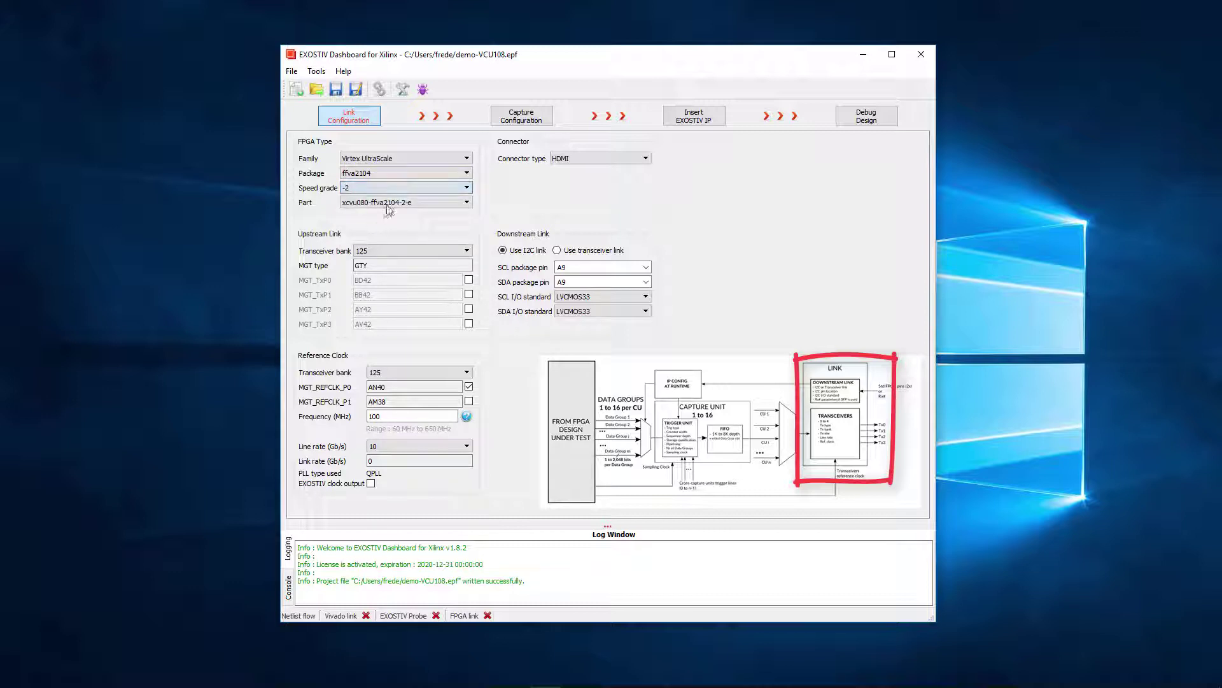
pyautogui.click(389, 202)
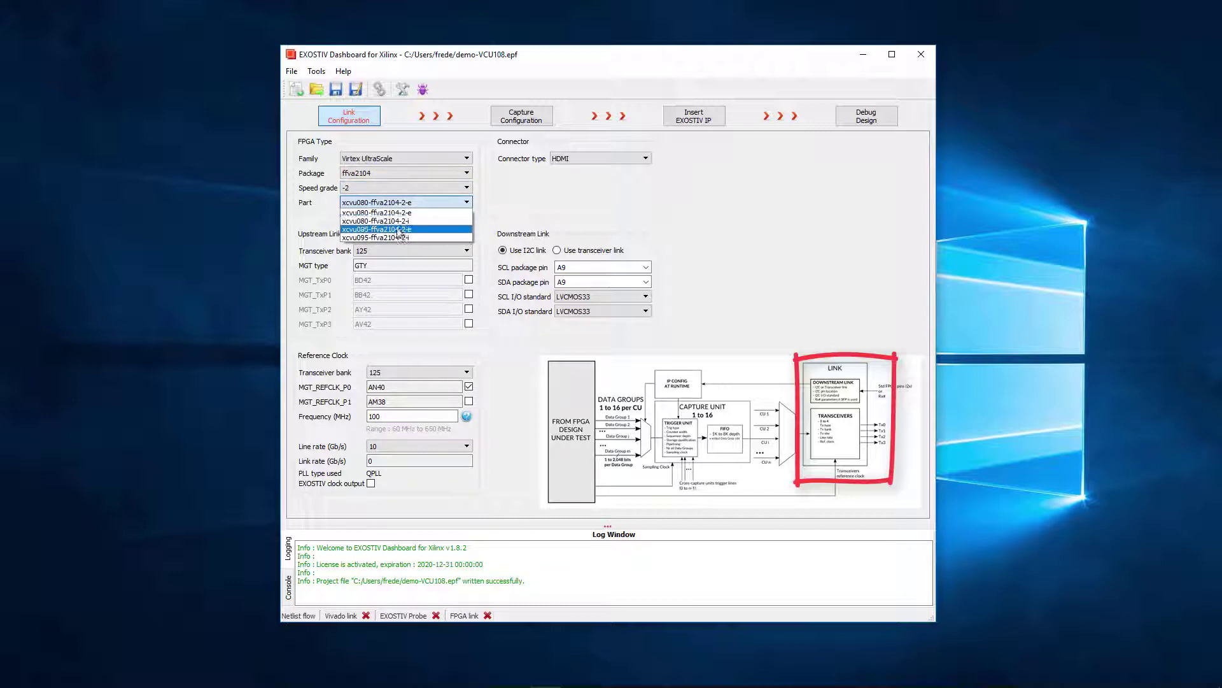
pyautogui.click(395, 229)
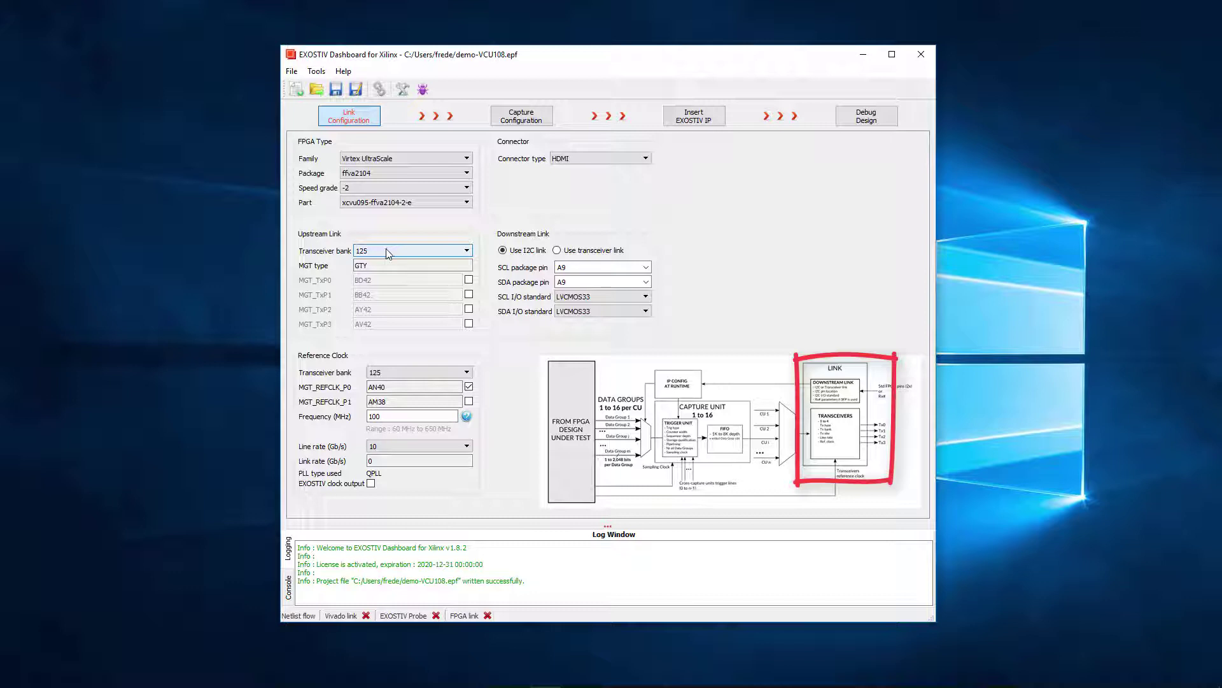
# - Set the upstream transceiver bank to 127 and enable transmit lanes MGT_TxP0 through MGT_TxP3
pyautogui.click(389, 251)
pyautogui.click(381, 280)
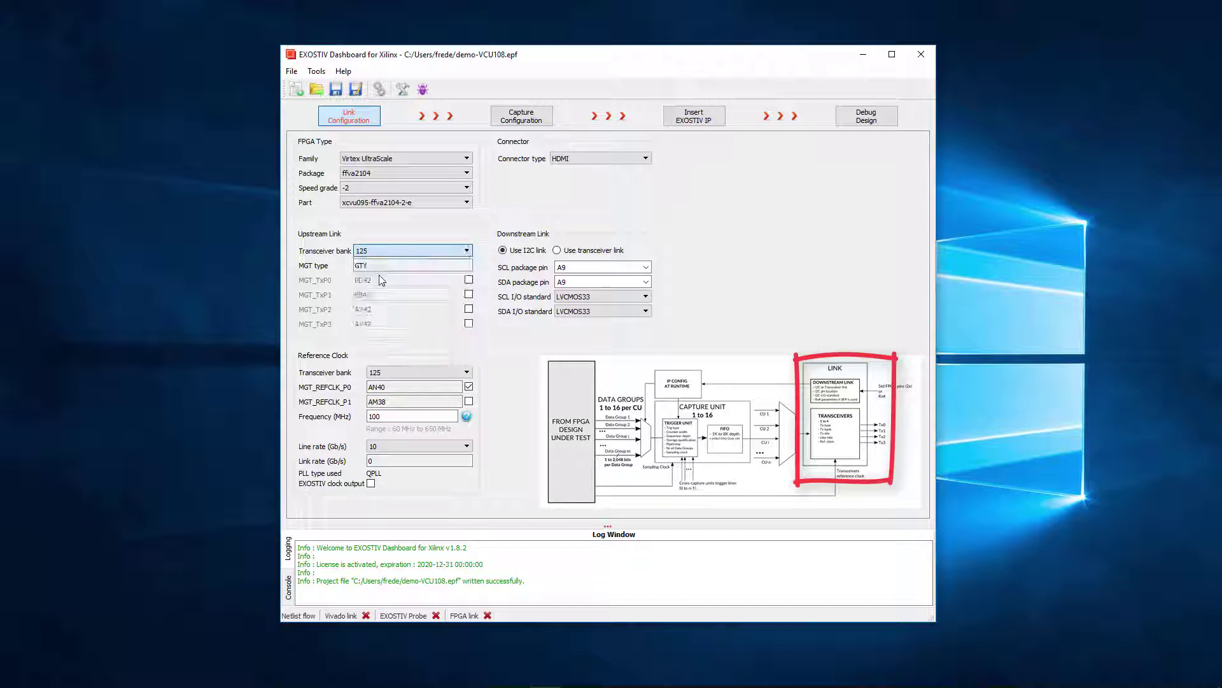
pyautogui.click(470, 281)
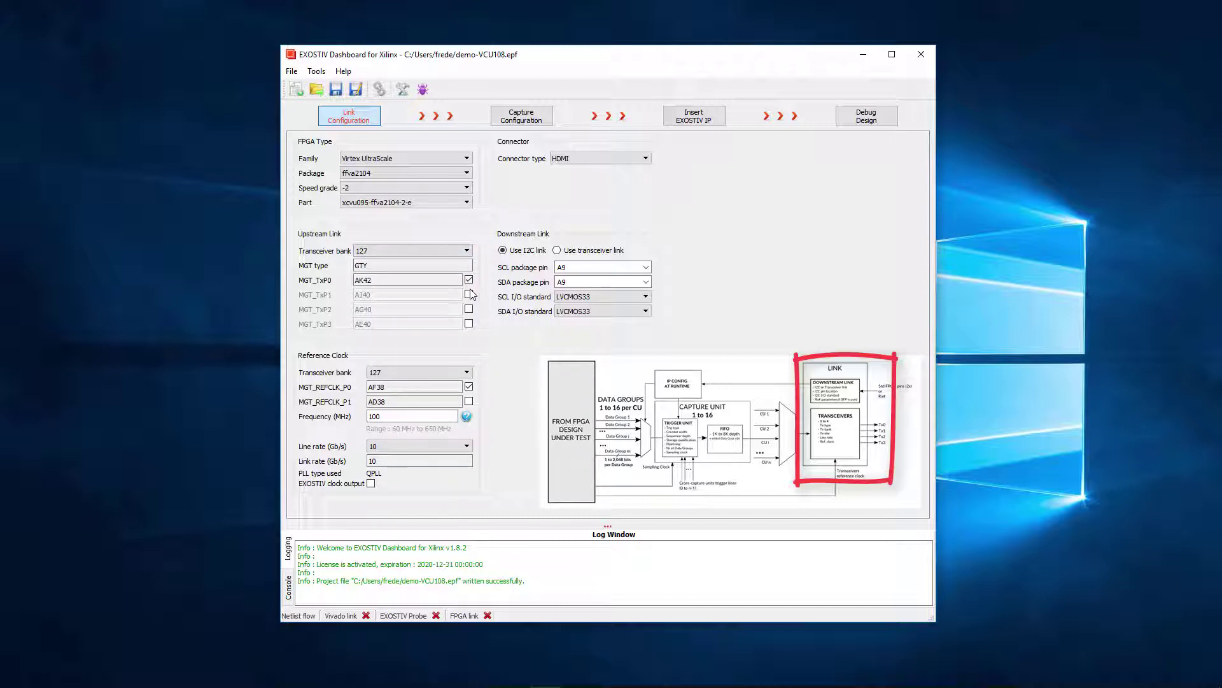
pyautogui.click(469, 294)
pyautogui.click(469, 308)
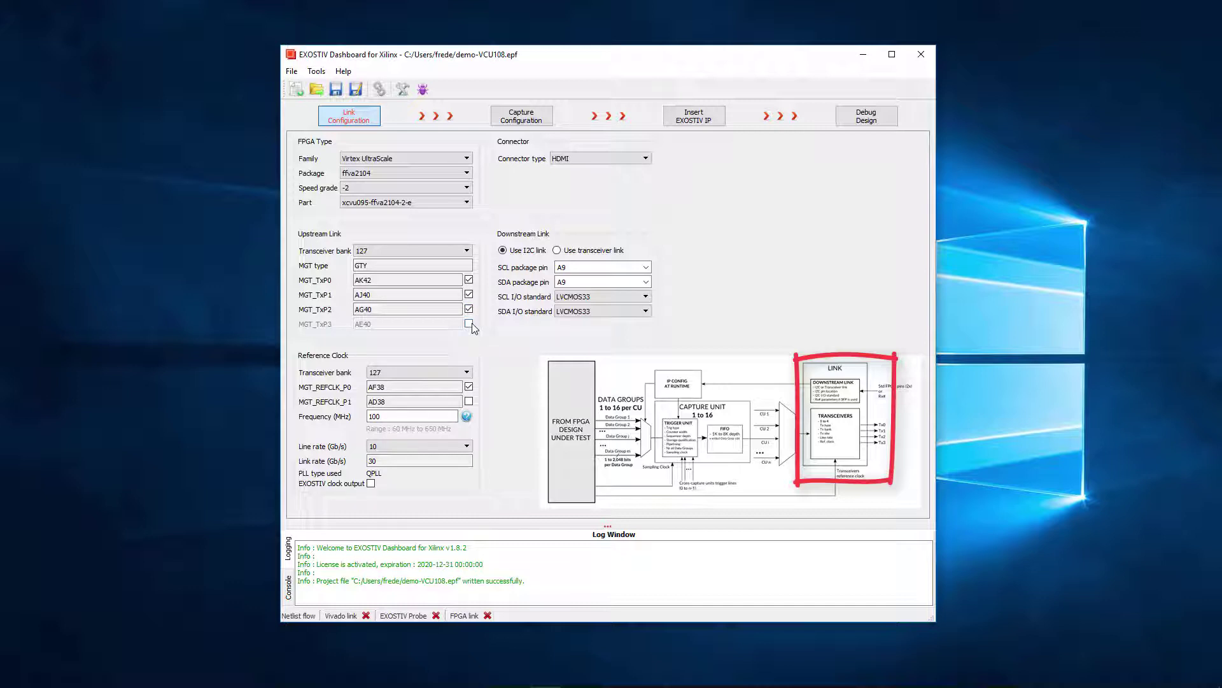
pyautogui.click(470, 324)
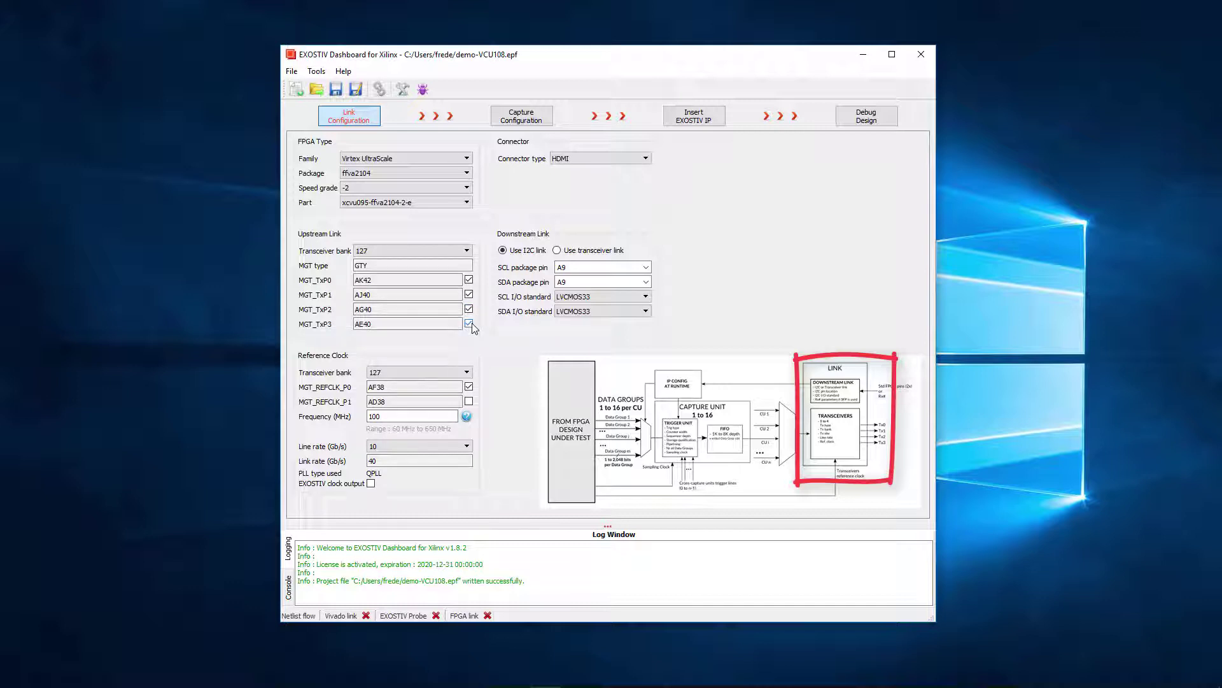
# - Use MGT_REFCLK_P1 on bank 127 at 312.5 MHz with a 10.3125 Gb/s line rate
pyautogui.click(425, 373)
pyautogui.click(406, 398)
pyautogui.click(468, 401)
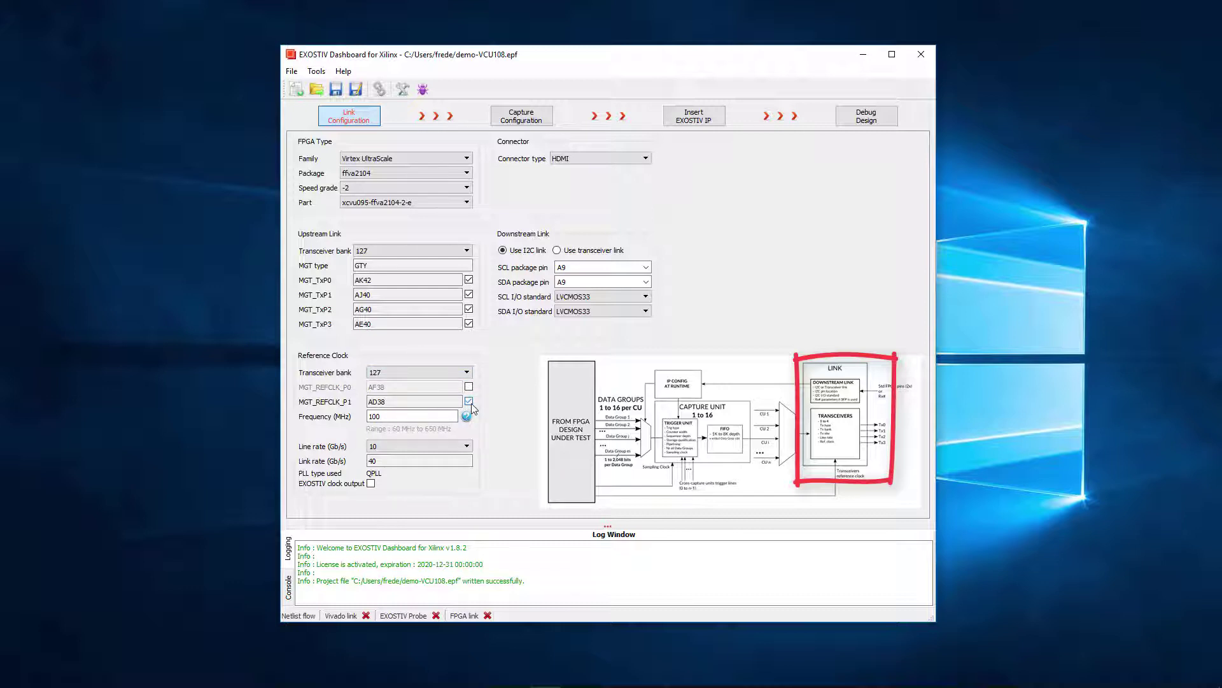
pyautogui.click(416, 416)
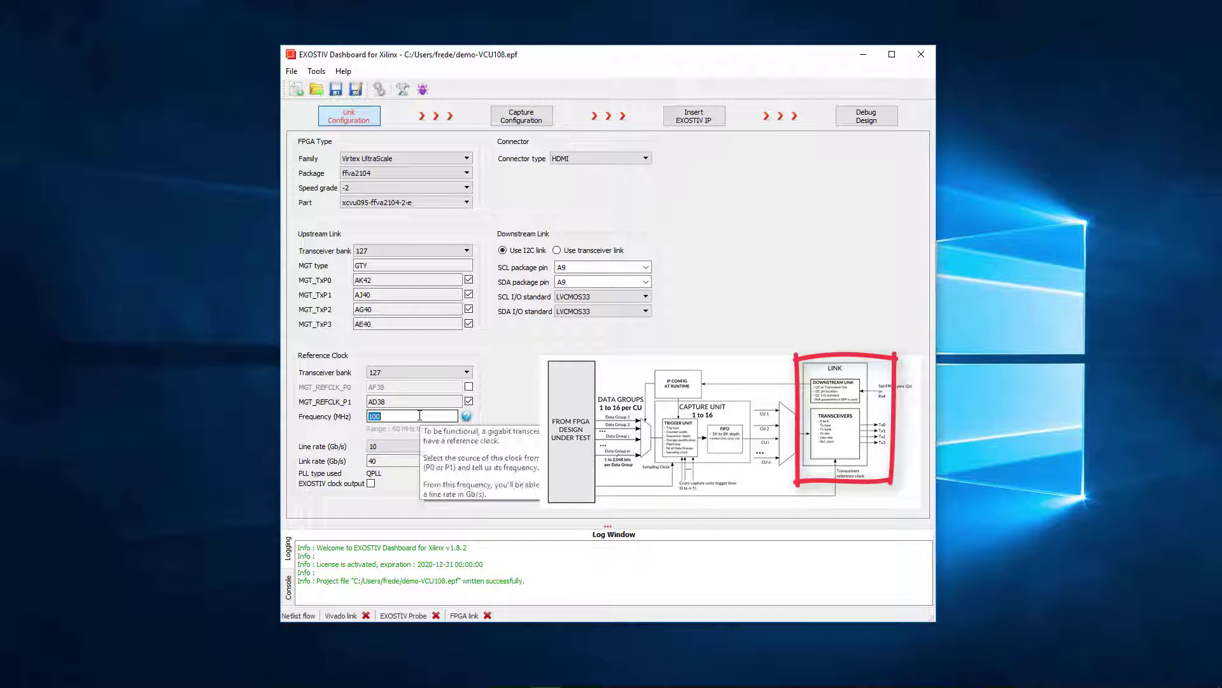
pyautogui.write('312.5')
pyautogui.click(446, 447)
pyautogui.click(447, 454)
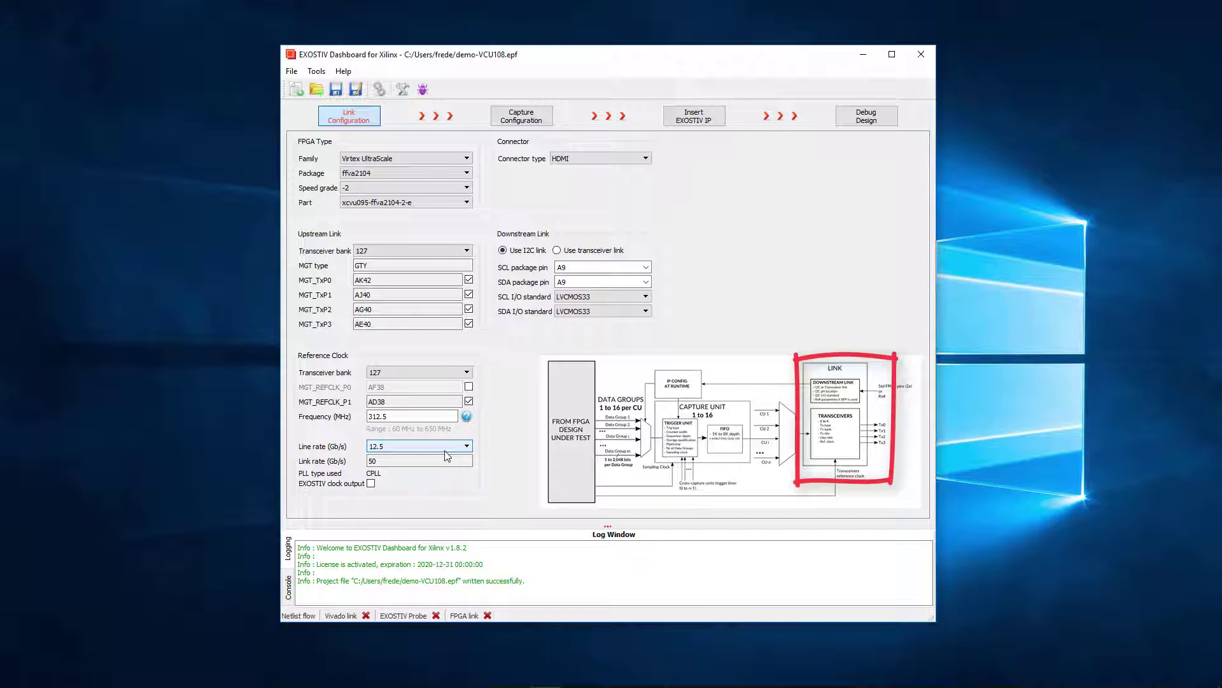
pyautogui.click(448, 454)
pyautogui.click(402, 470)
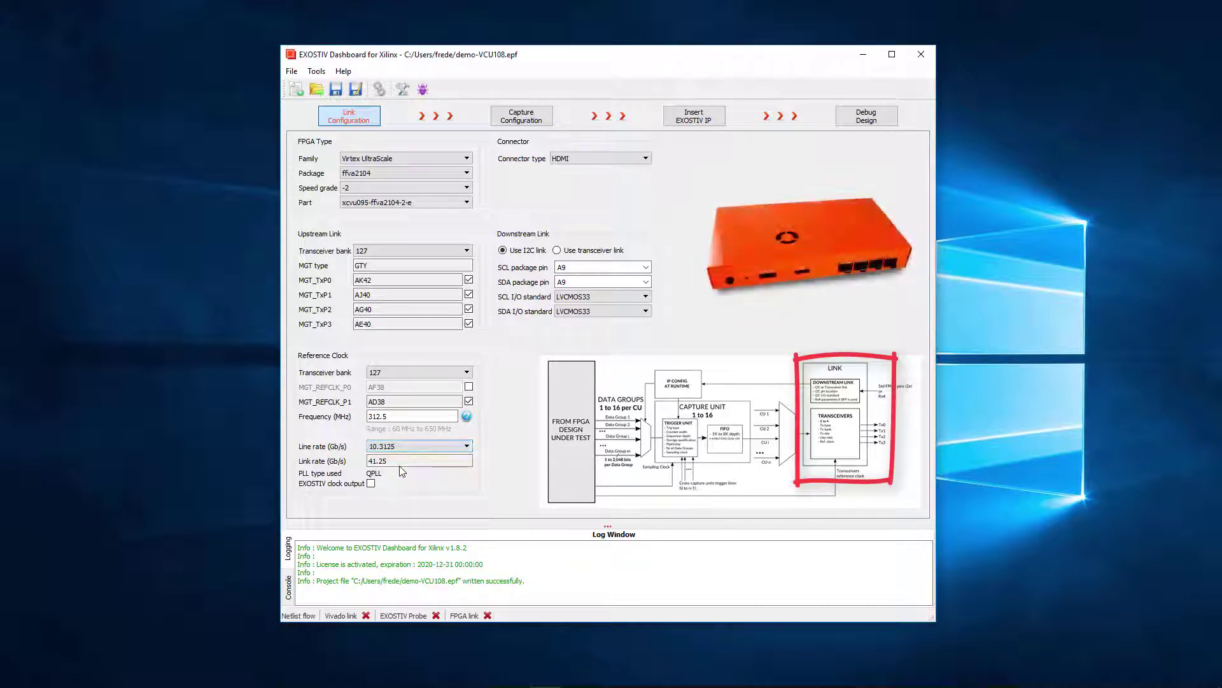
# - Set the downstream connector to SFP, enable receive lane MGT_RxP0, and save the project
pyautogui.click(631, 158)
pyautogui.click(621, 176)
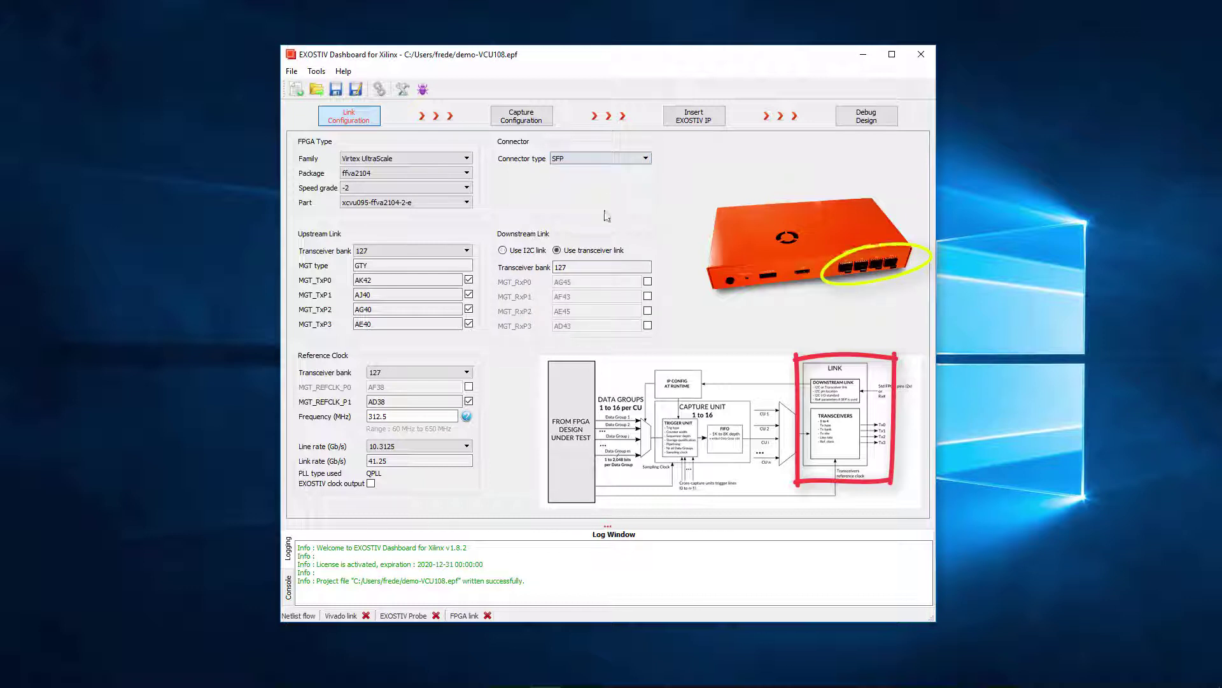
pyautogui.click(647, 282)
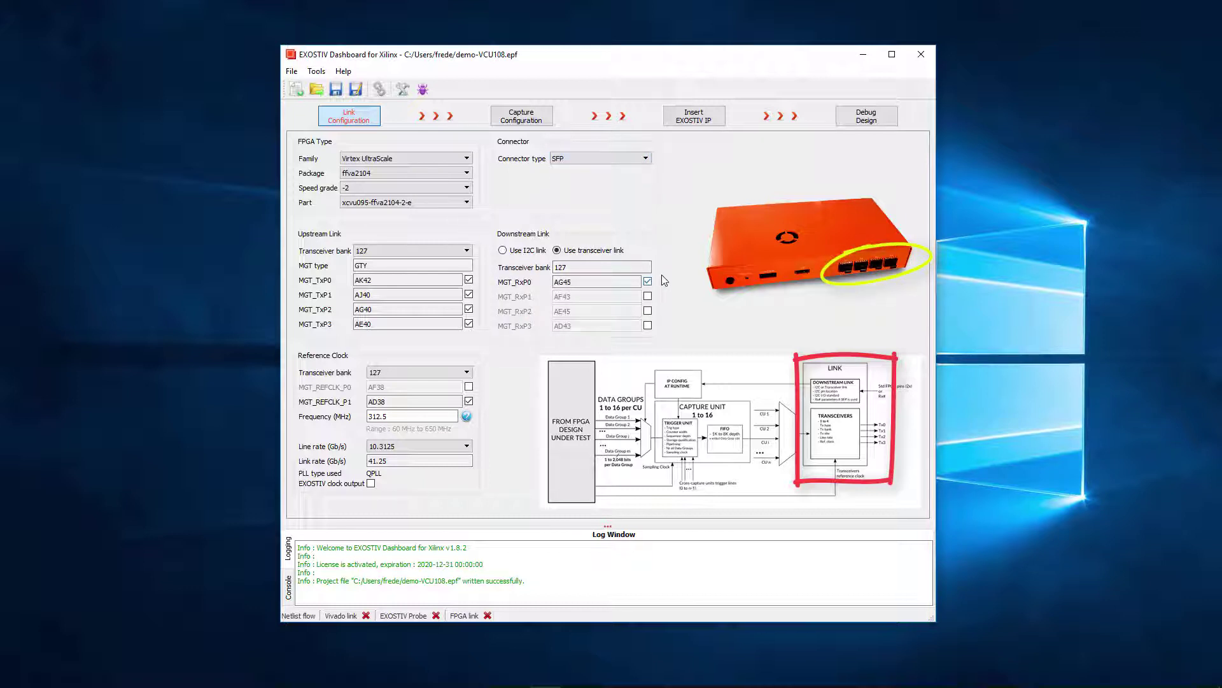
pyautogui.click(342, 94)
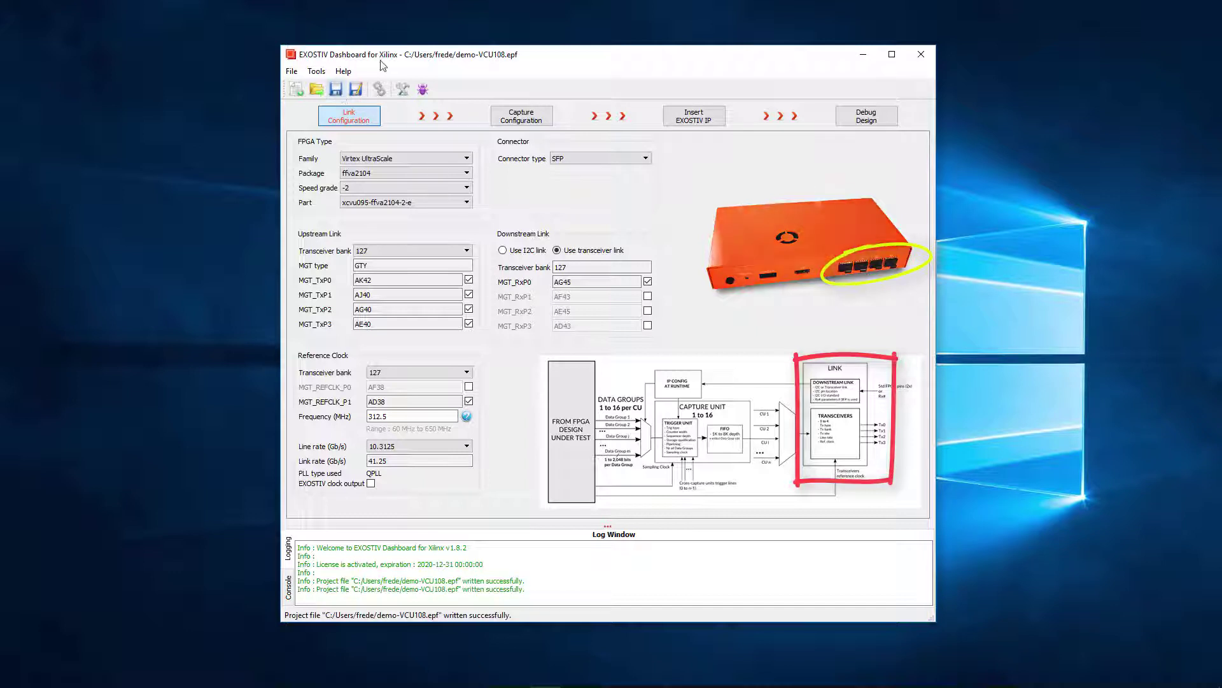
# - Rename Capture Unit 1 to System with Levels / Edges / Comparisons triggering and FIFO depth 1024
pyautogui.click(545, 121)
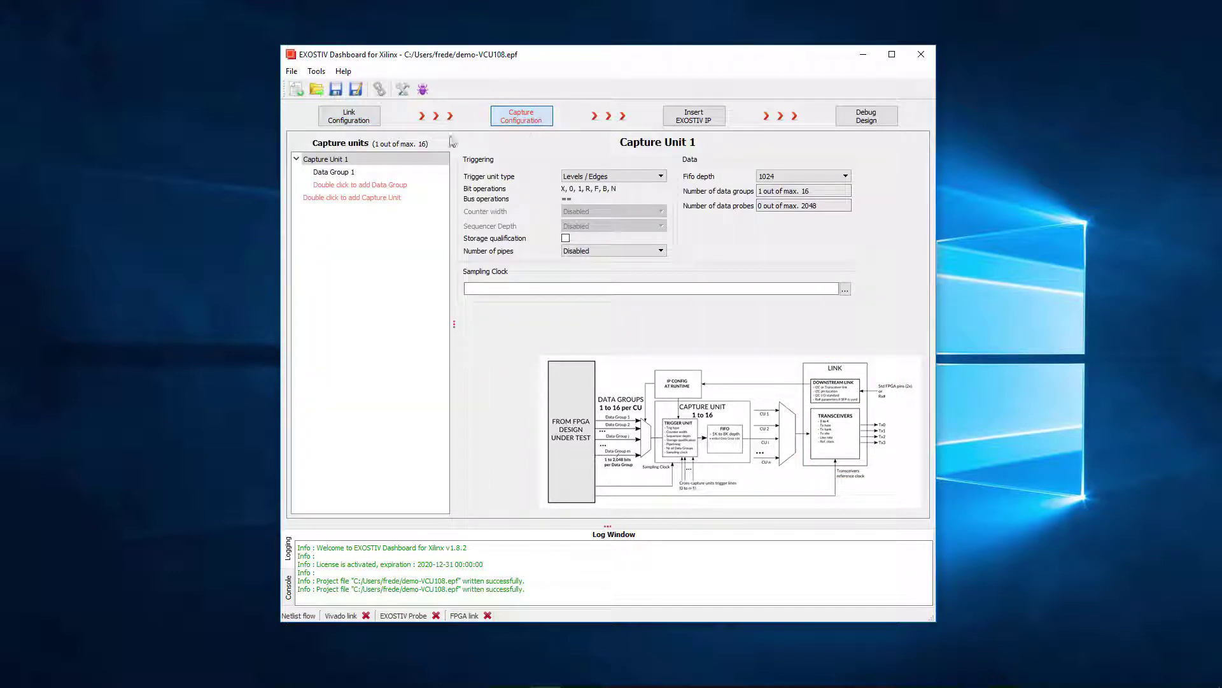
pyautogui.doubleClick(390, 159)
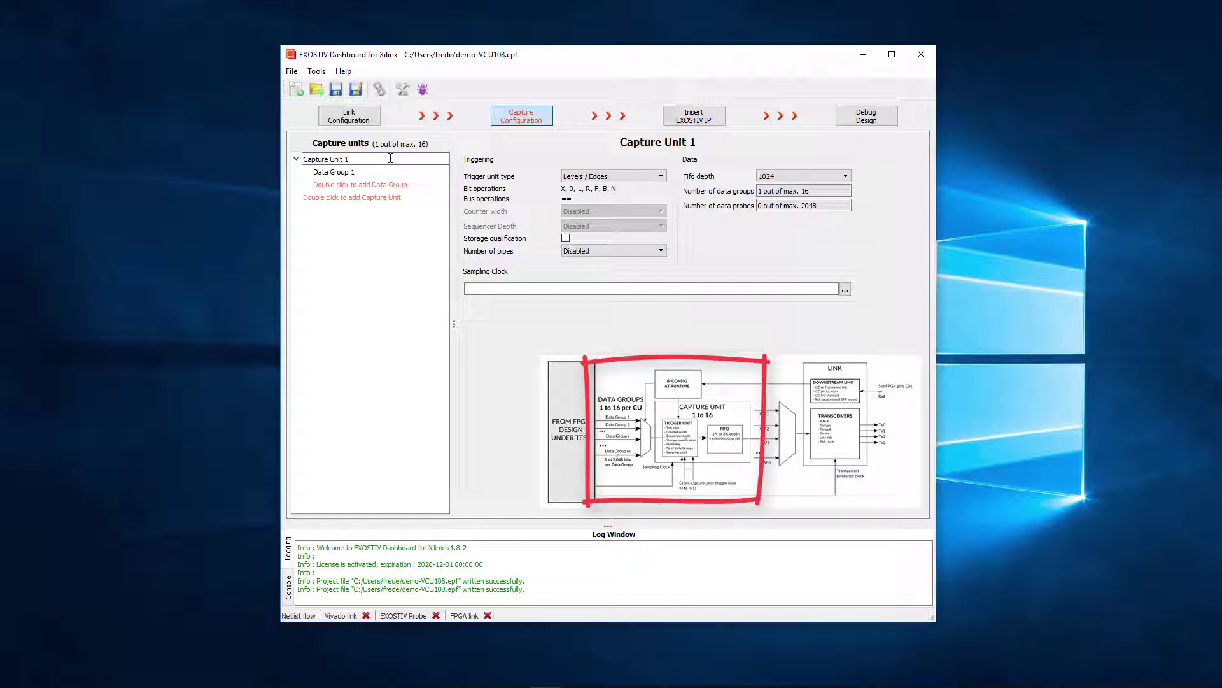
pyautogui.hotkey('ctrl', 'a')
pyautogui.write('s')
pyautogui.press('Return')
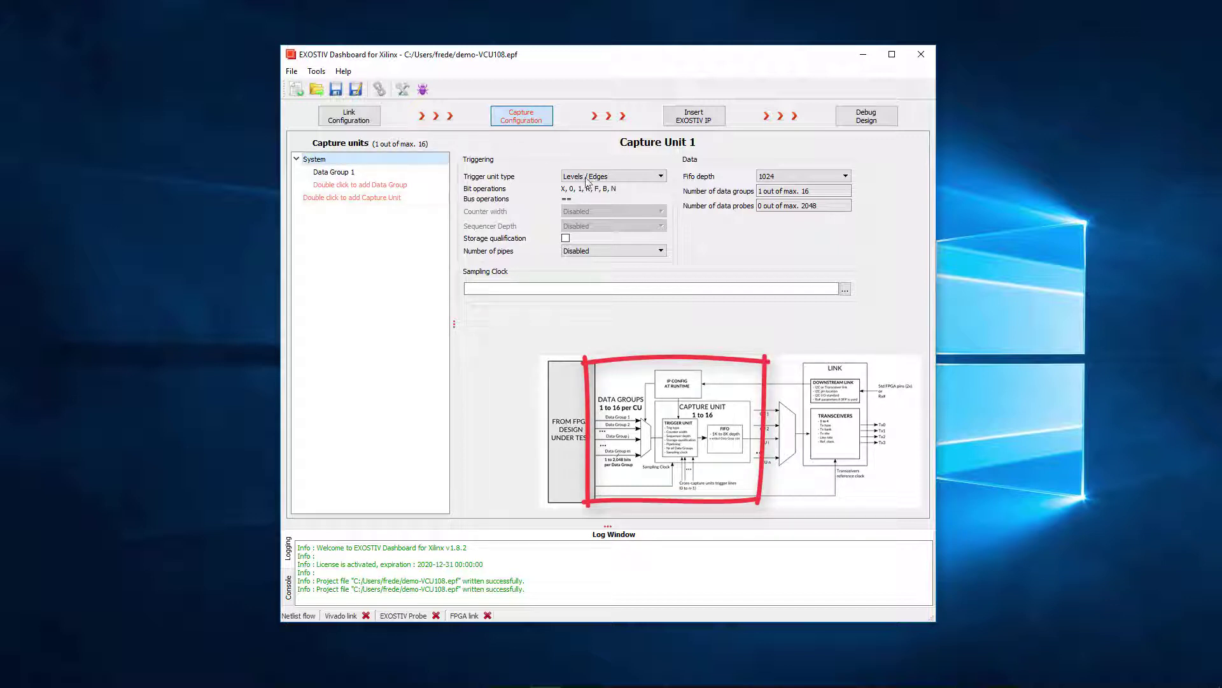
pyautogui.click(587, 181)
pyautogui.click(601, 199)
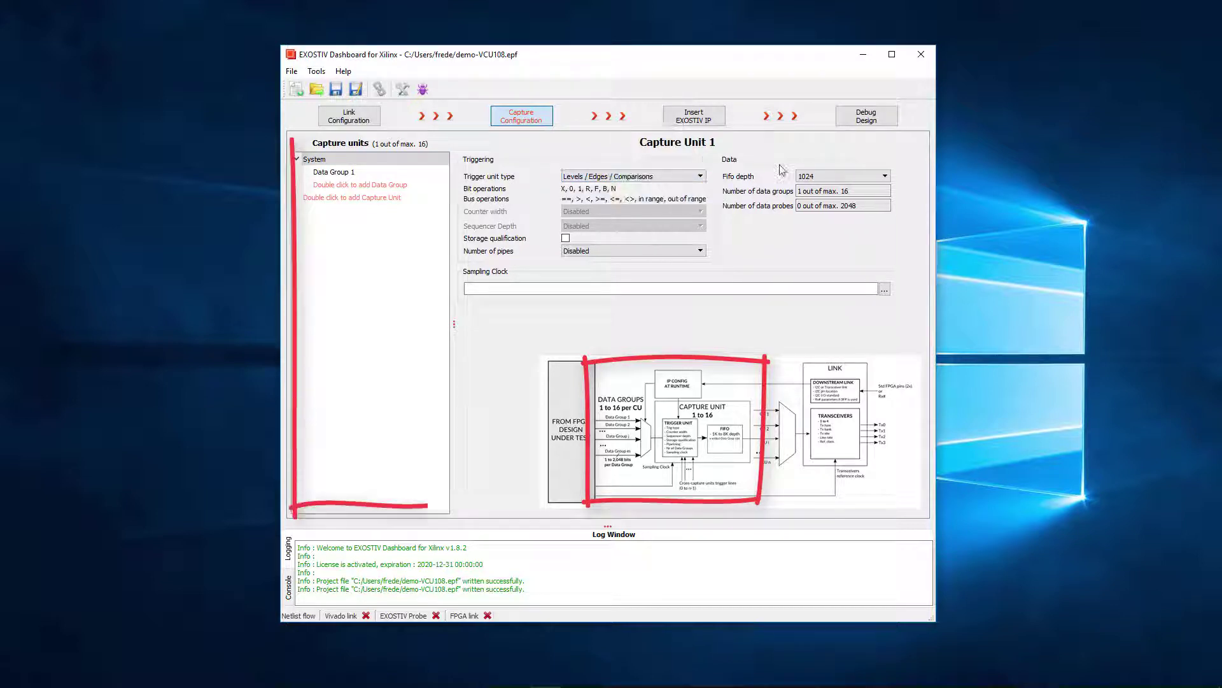
pyautogui.click(815, 177)
pyautogui.click(828, 184)
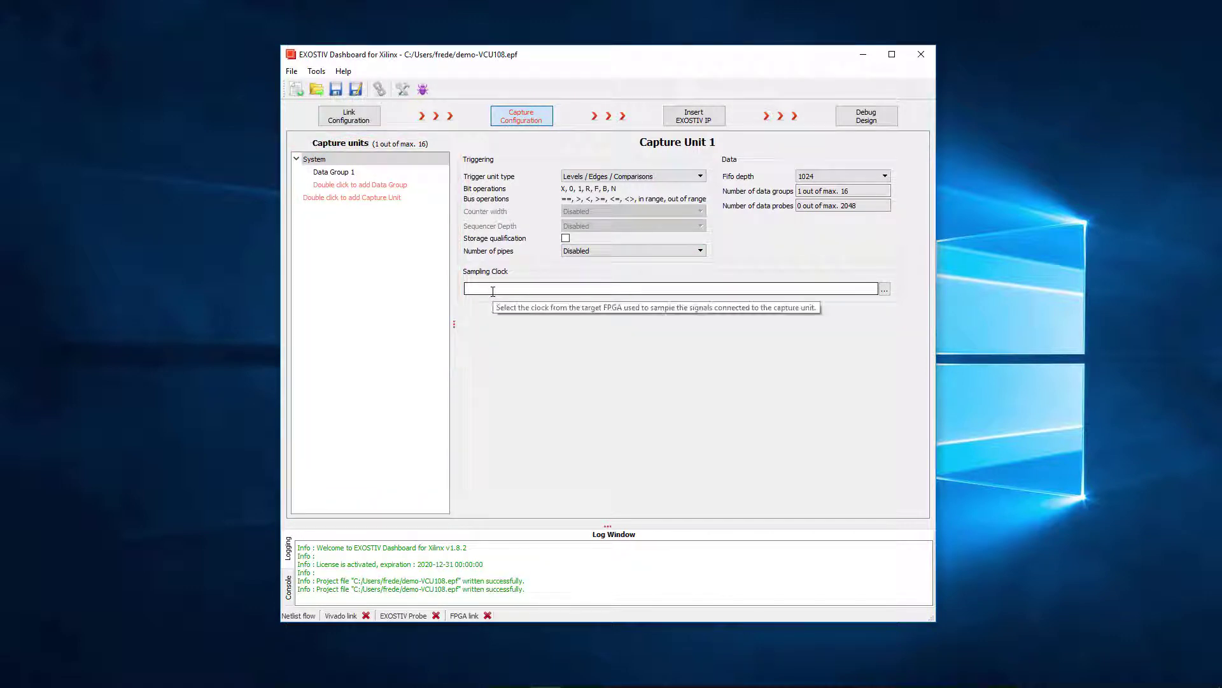
# - Create the System unit's data groups Sine, Counter and Random
pyautogui.doubleClick(333, 172)
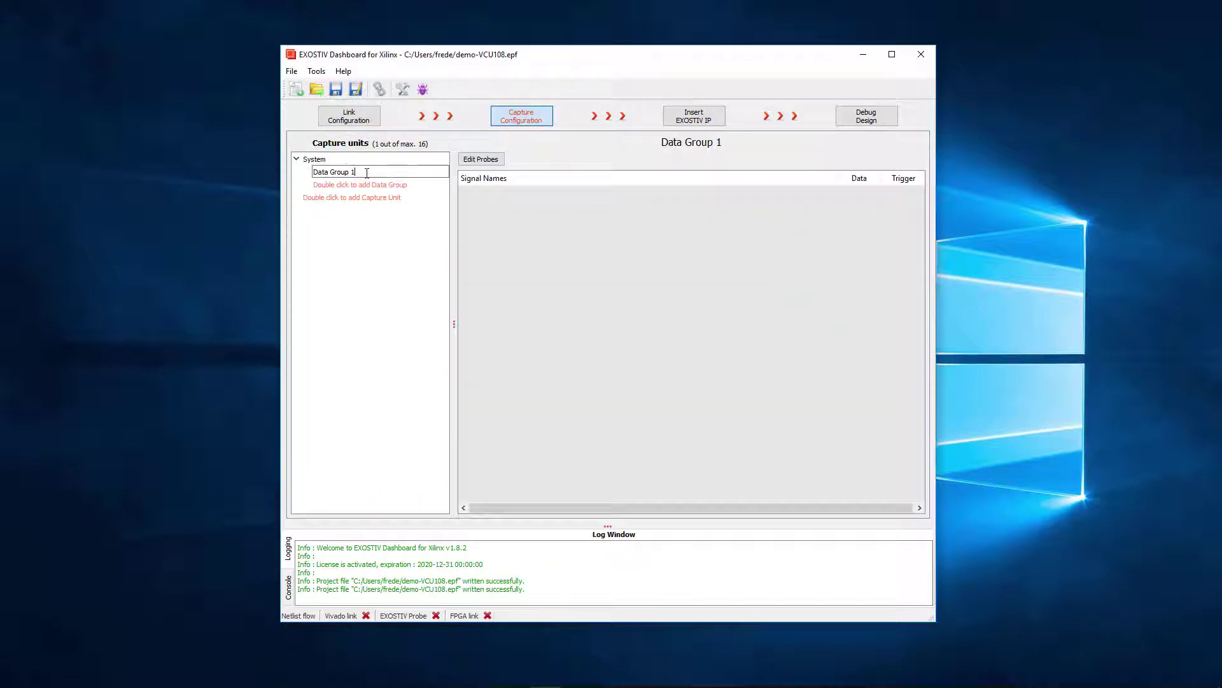
pyautogui.write('Sine')
pyautogui.press('Return')
pyautogui.doubleClick(296, 186)
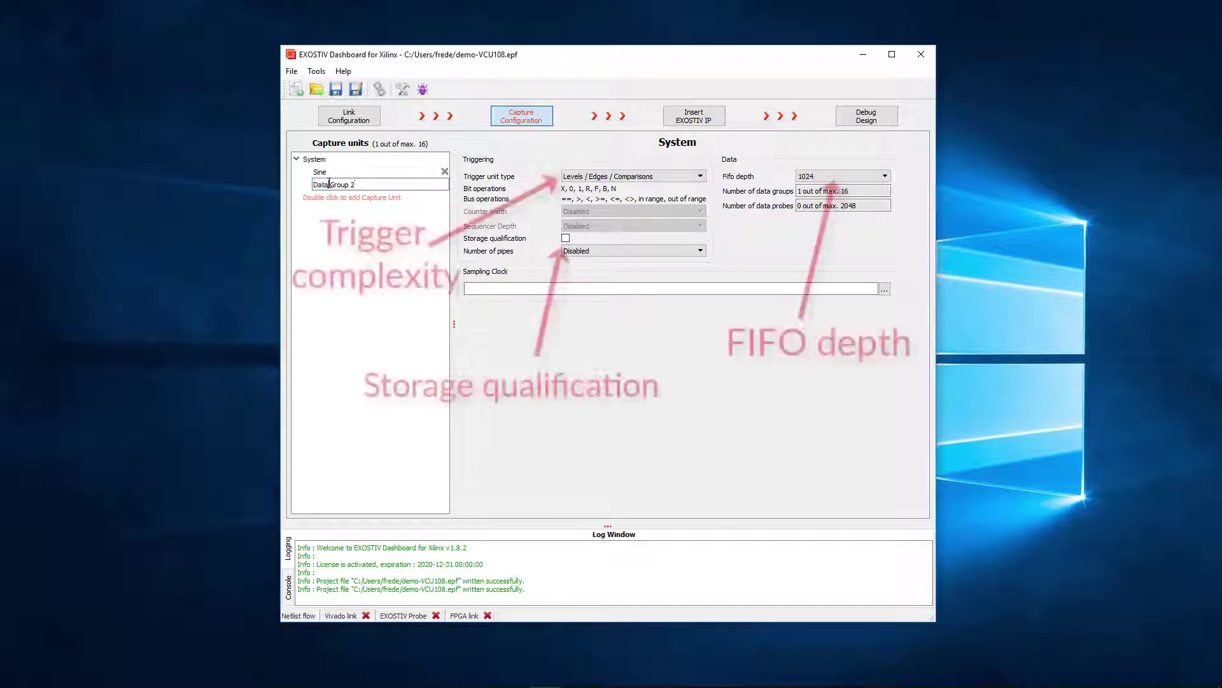
pyautogui.write('Counter')
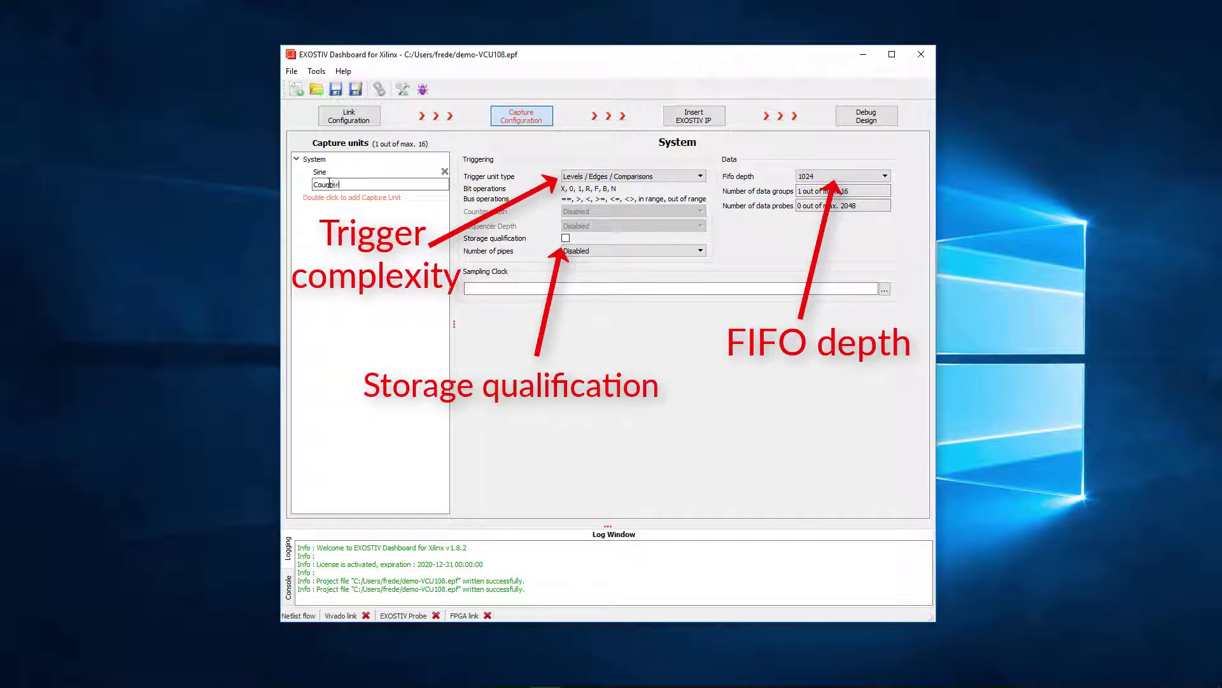
pyautogui.press('Return')
pyautogui.doubleClick(344, 197)
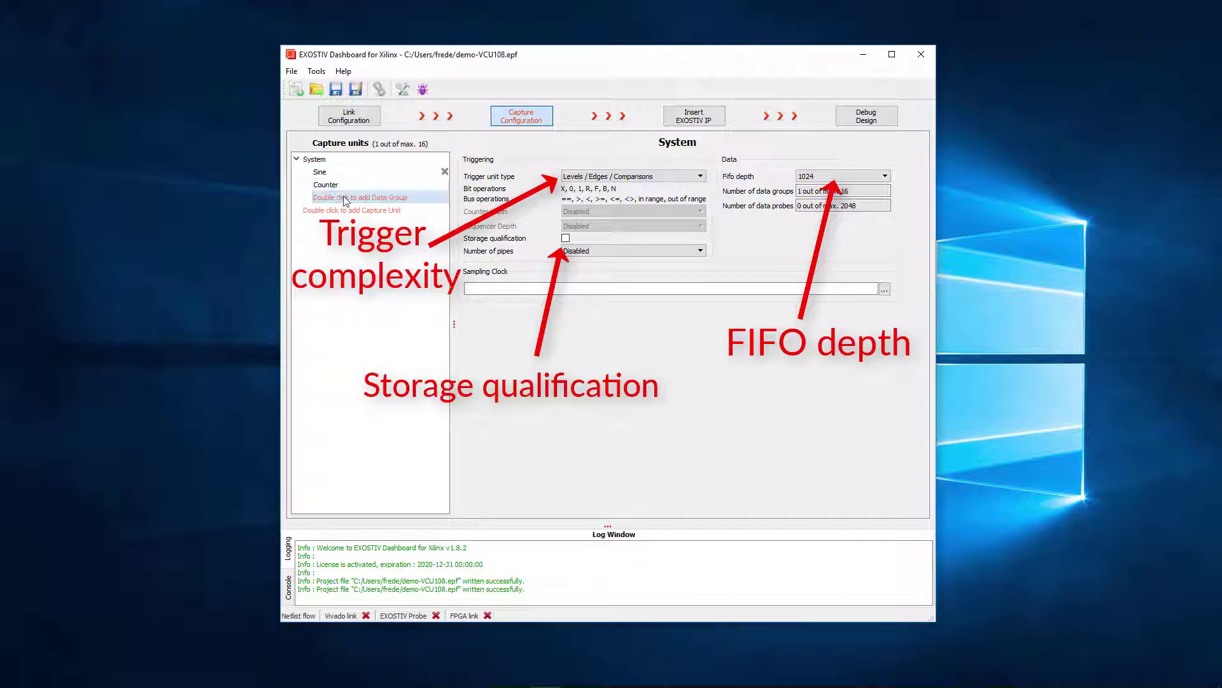
pyautogui.tripleClick(344, 196)
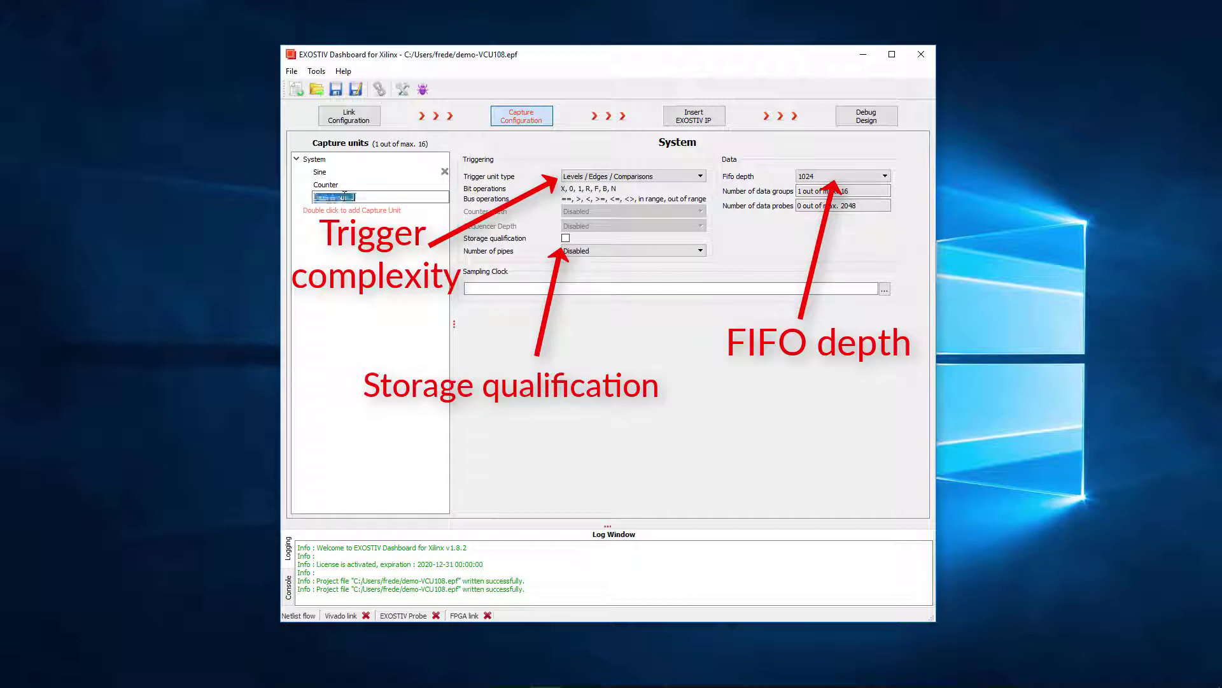
pyautogui.write('Random')
pyautogui.press('Return')
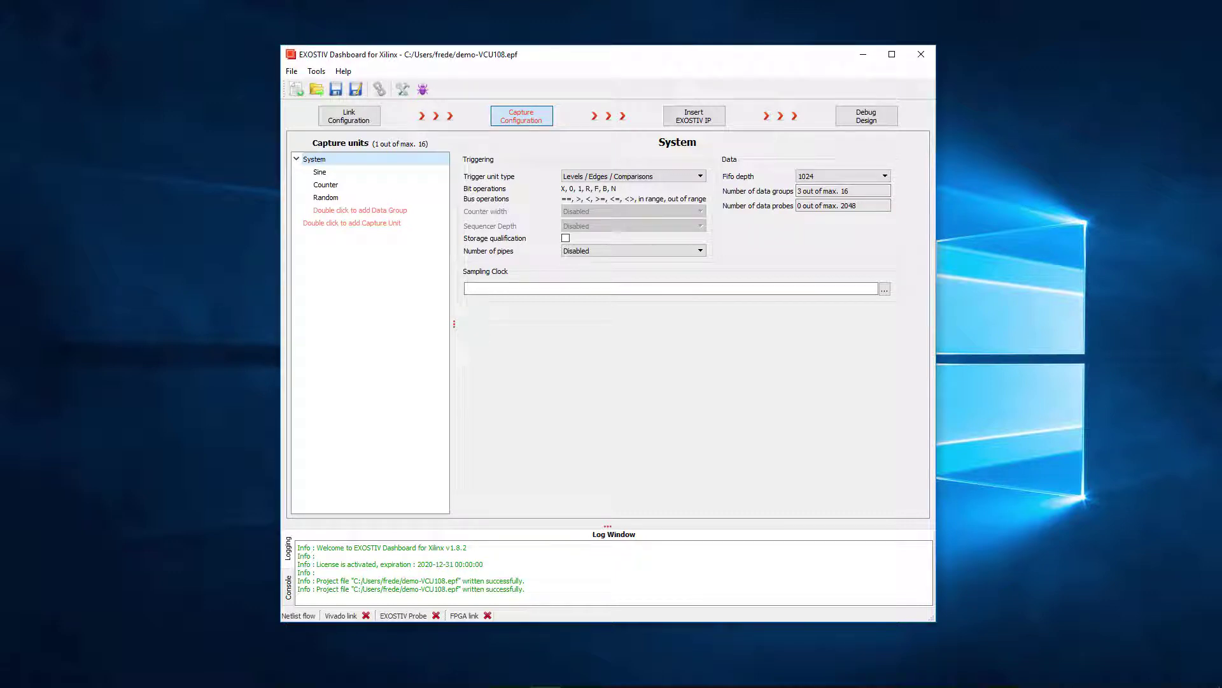
# - Launch EXOSTIV Dashboard from Vivado, link the 8PICLT host to Vivado, and bring Dashboard forward
pyautogui.click(608, 675)
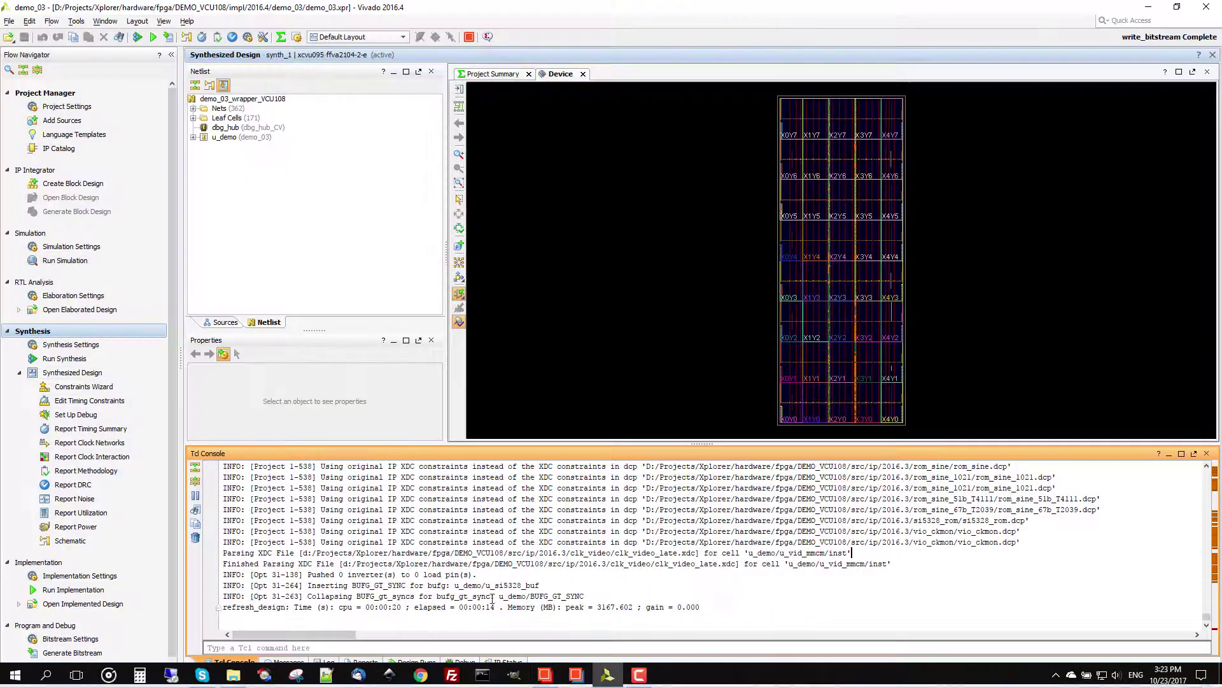
pyautogui.click(470, 37)
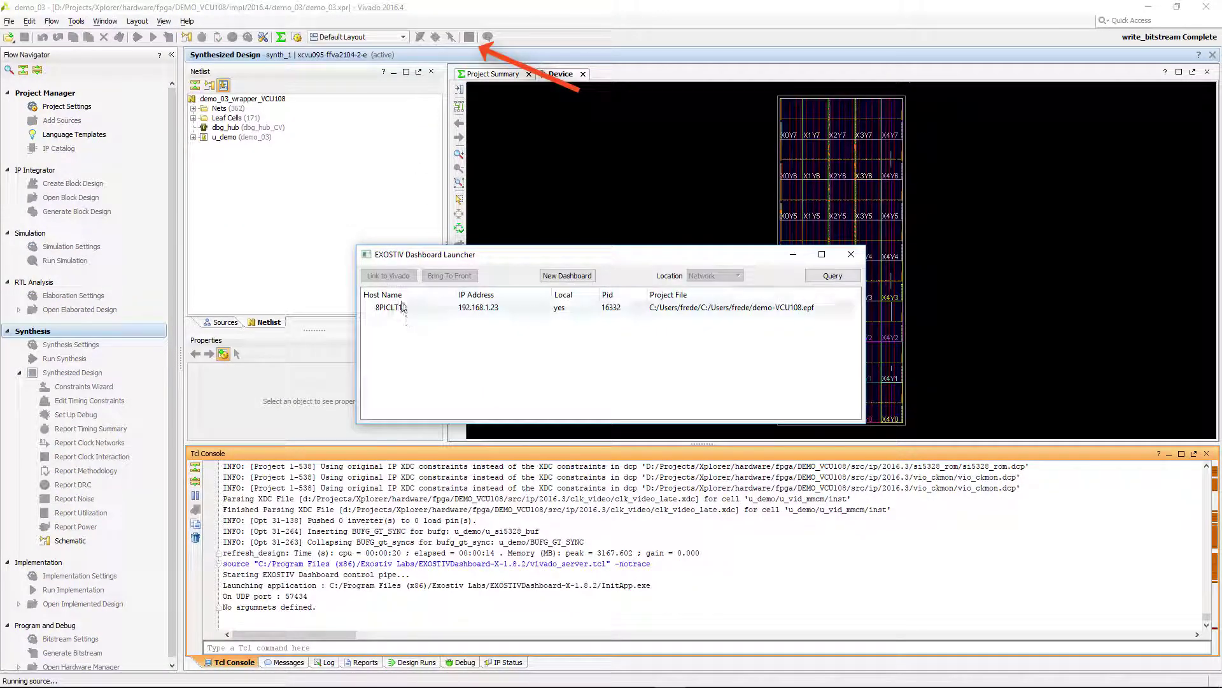
pyautogui.click(389, 307)
pyautogui.click(389, 275)
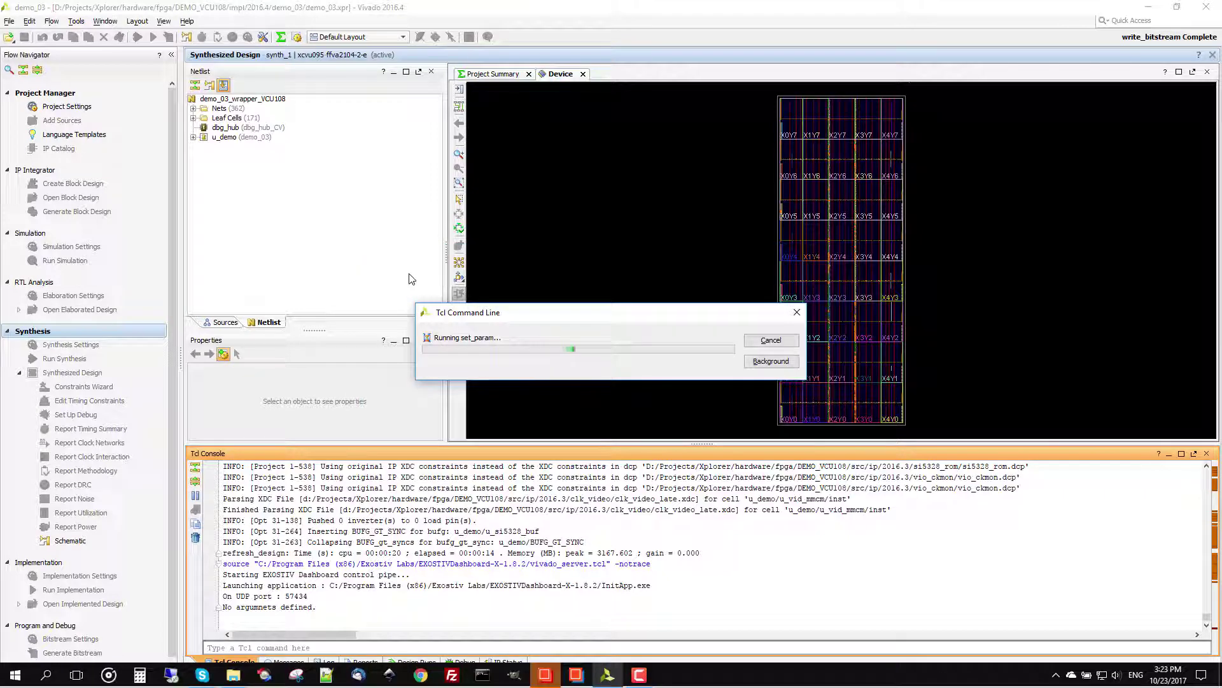
pyautogui.click(546, 674)
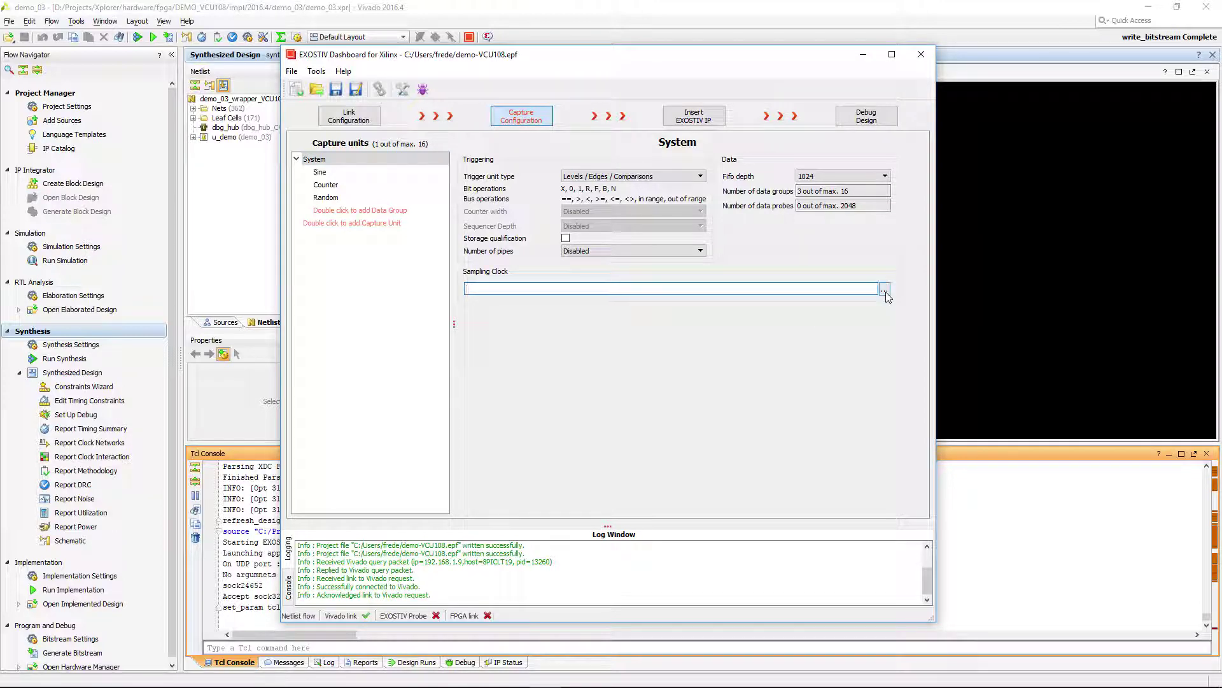
# - Set the System unit's sampling clock to u_demo/Clk
pyautogui.click(885, 290)
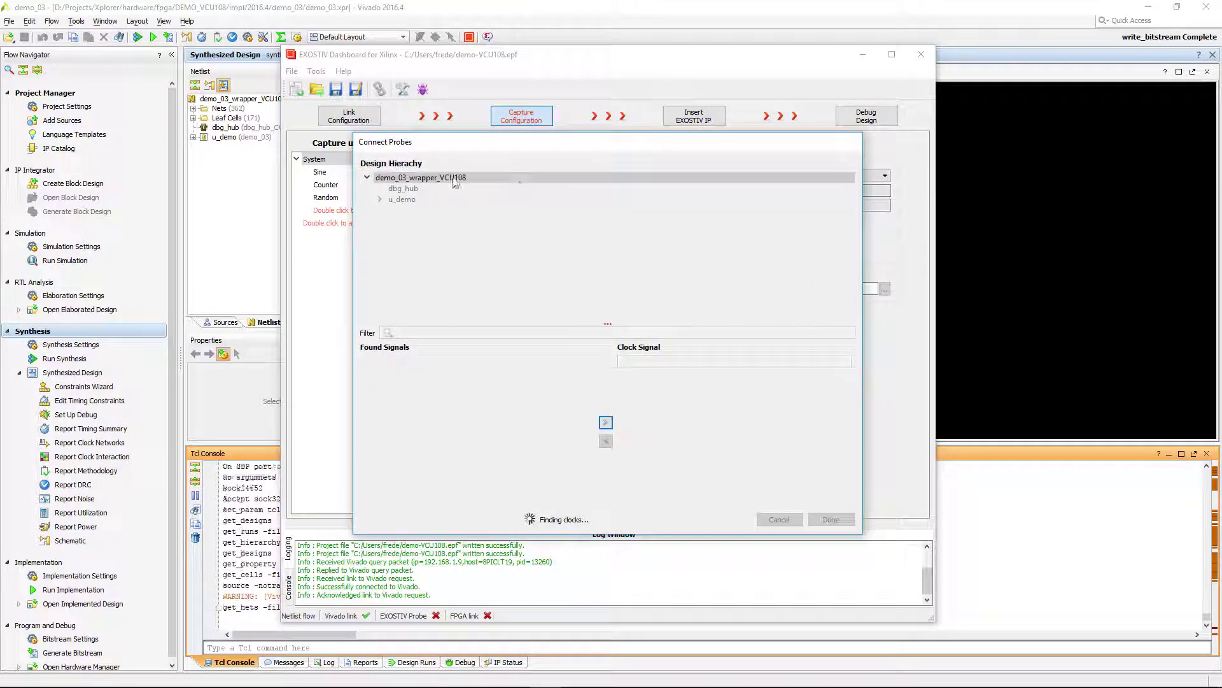
pyautogui.click(403, 199)
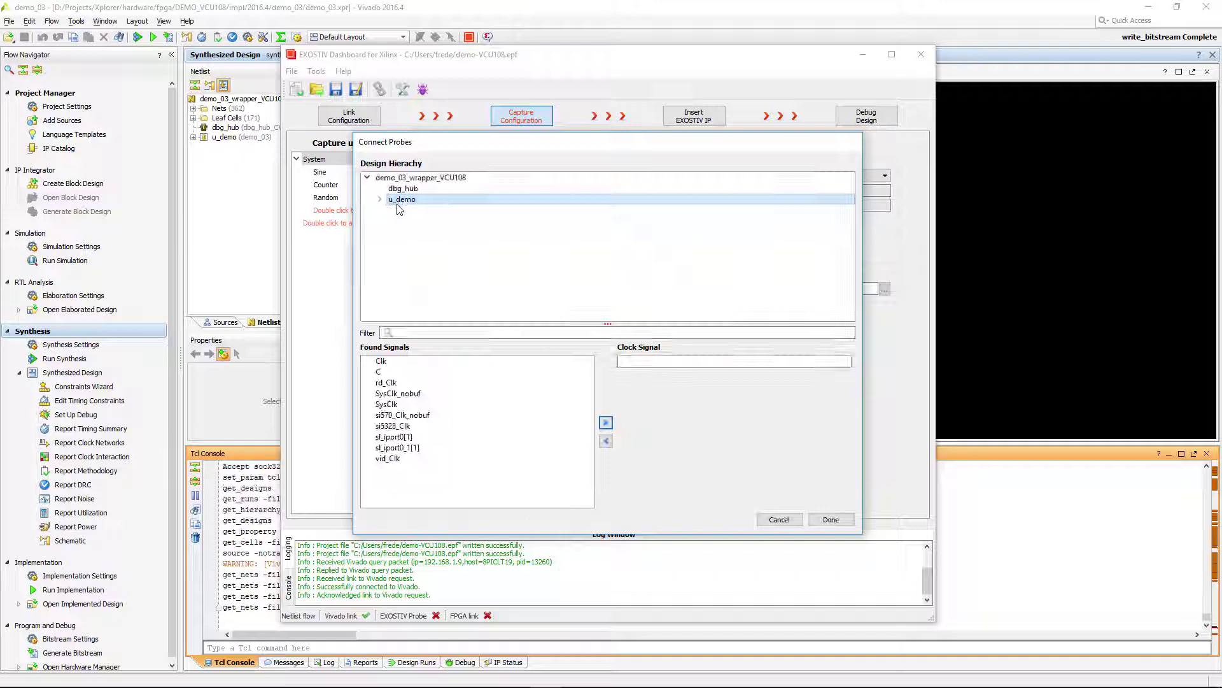
pyautogui.click(382, 361)
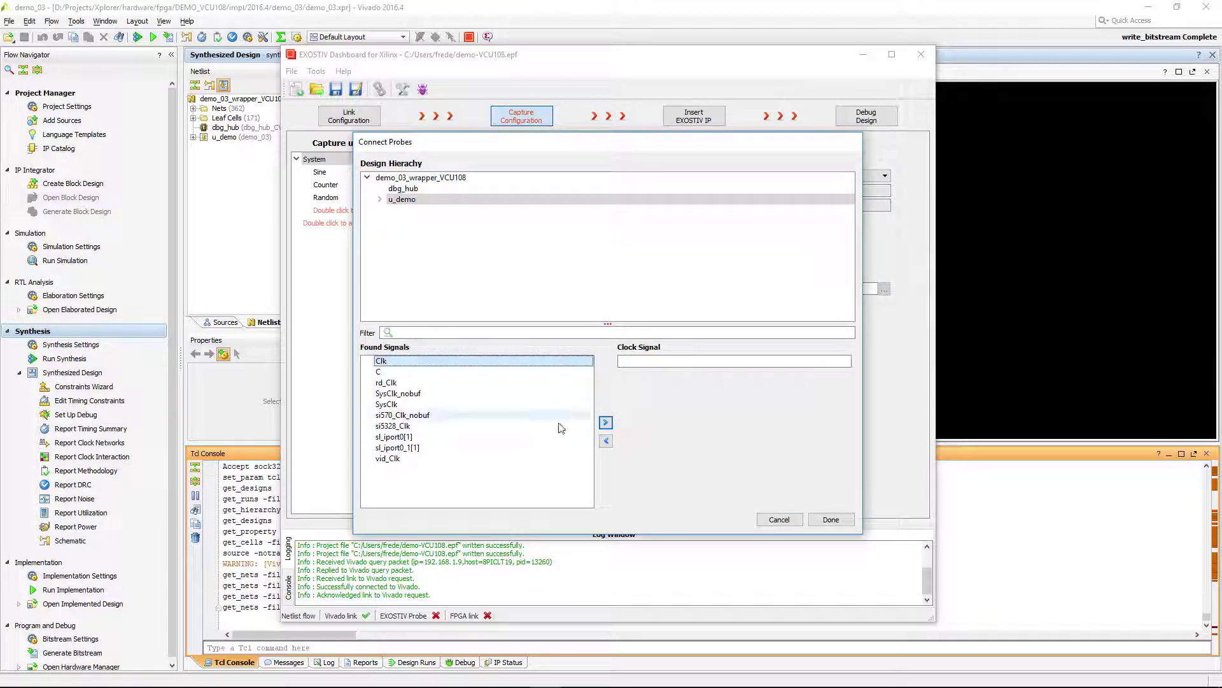
pyautogui.click(606, 424)
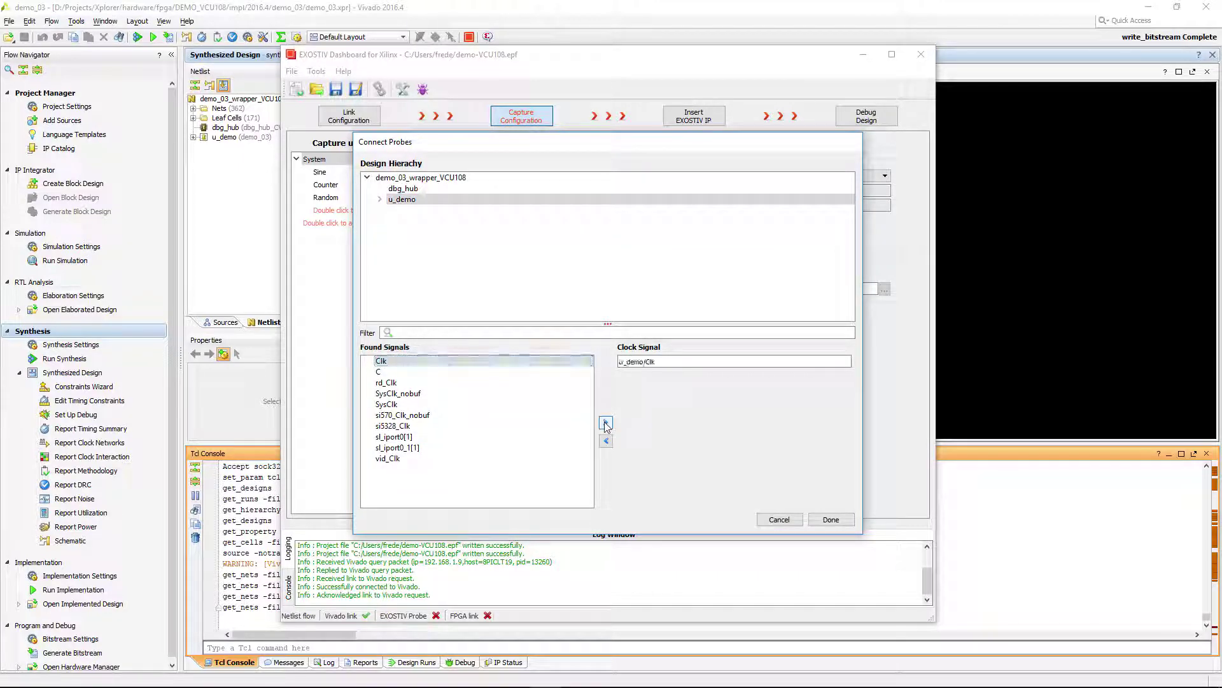
pyautogui.click(831, 519)
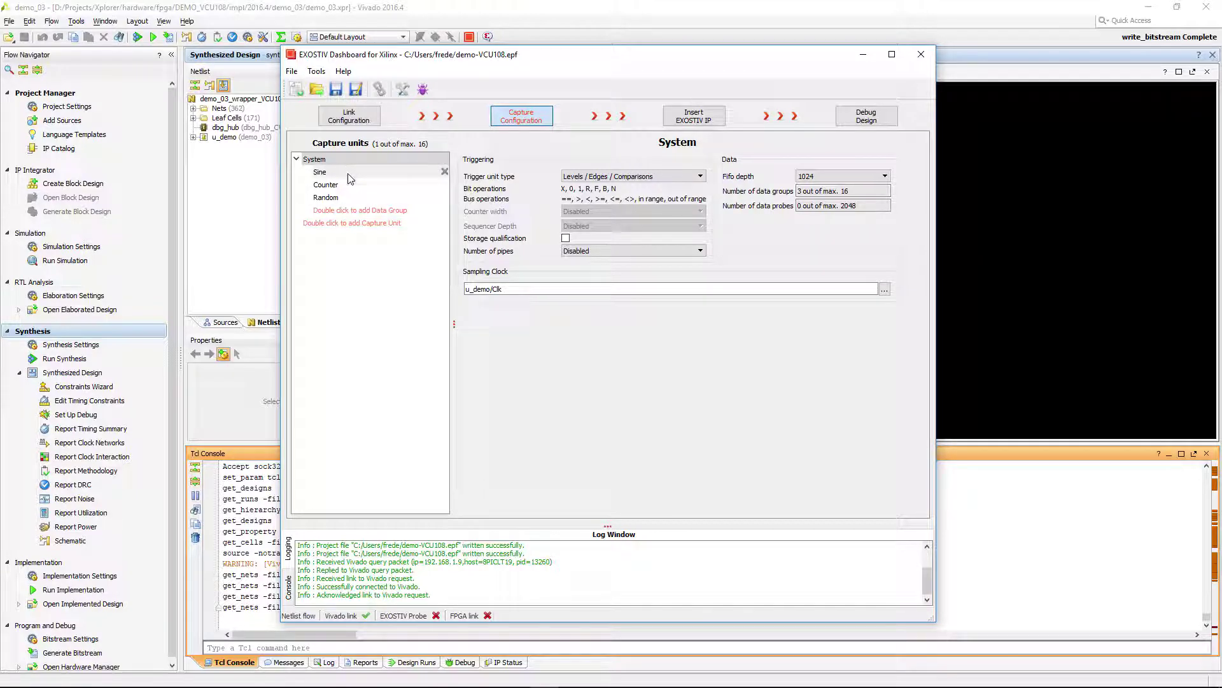
# - Filter u_demo's MARK_DEBUG signals by 'sine' and add sine_Data[15..0] to the Sine group
pyautogui.click(351, 178)
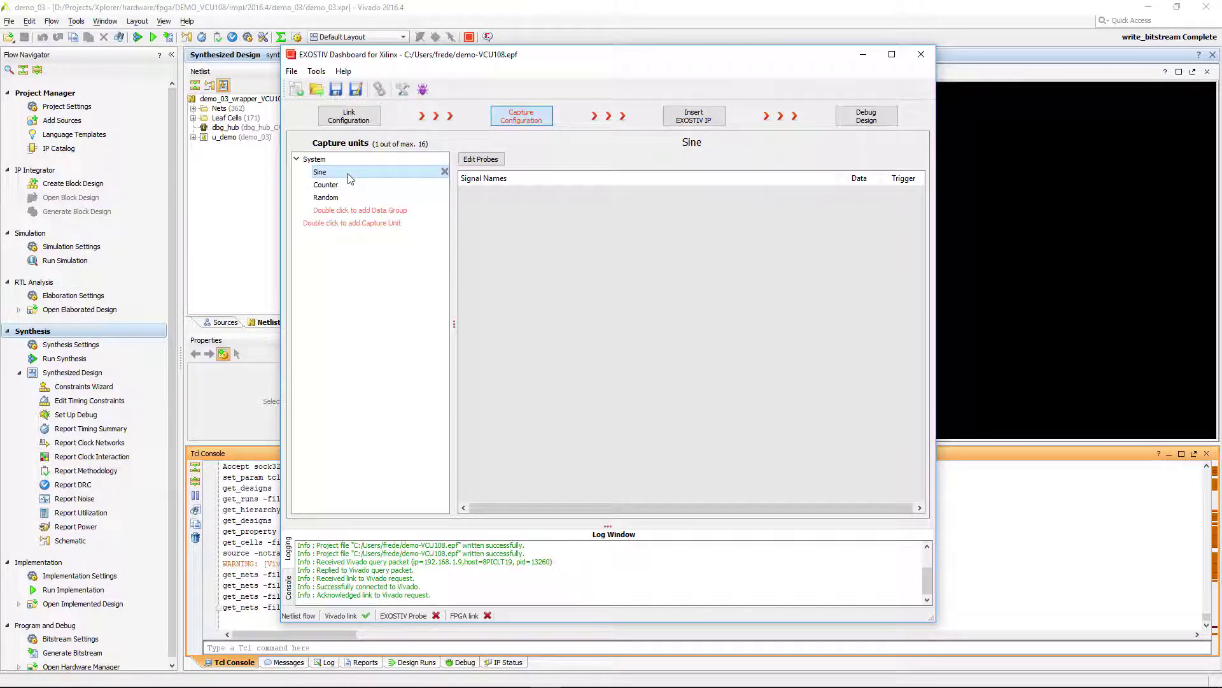
pyautogui.click(480, 161)
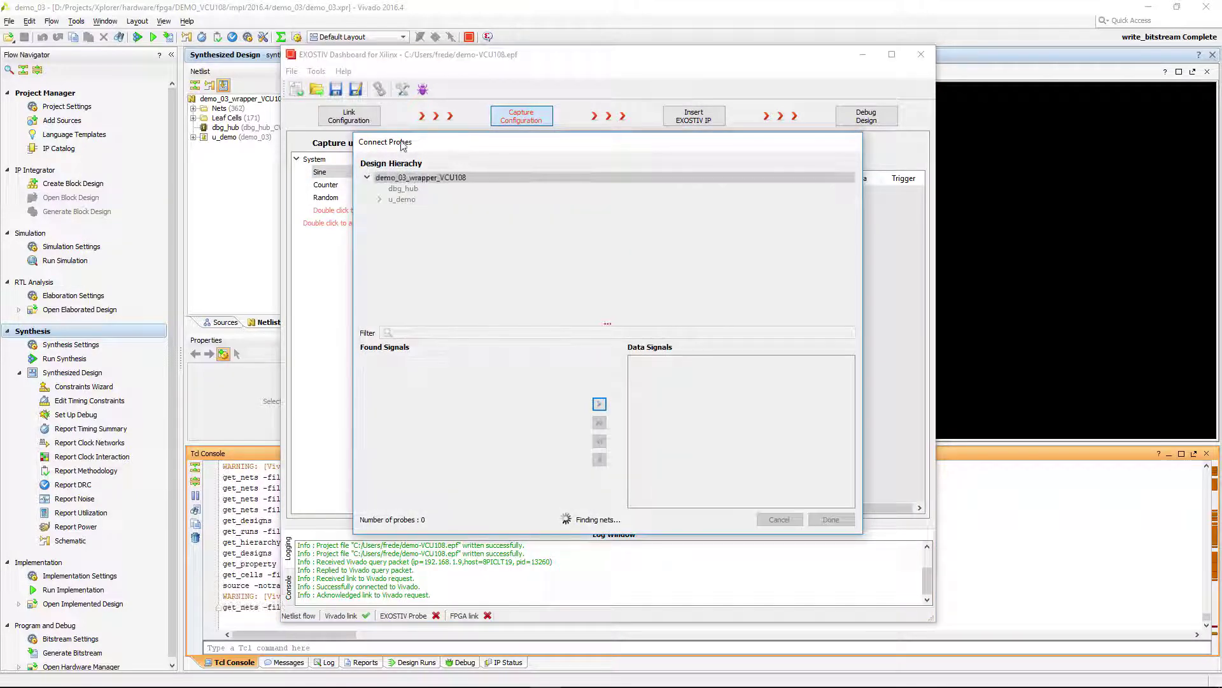
pyautogui.click(401, 201)
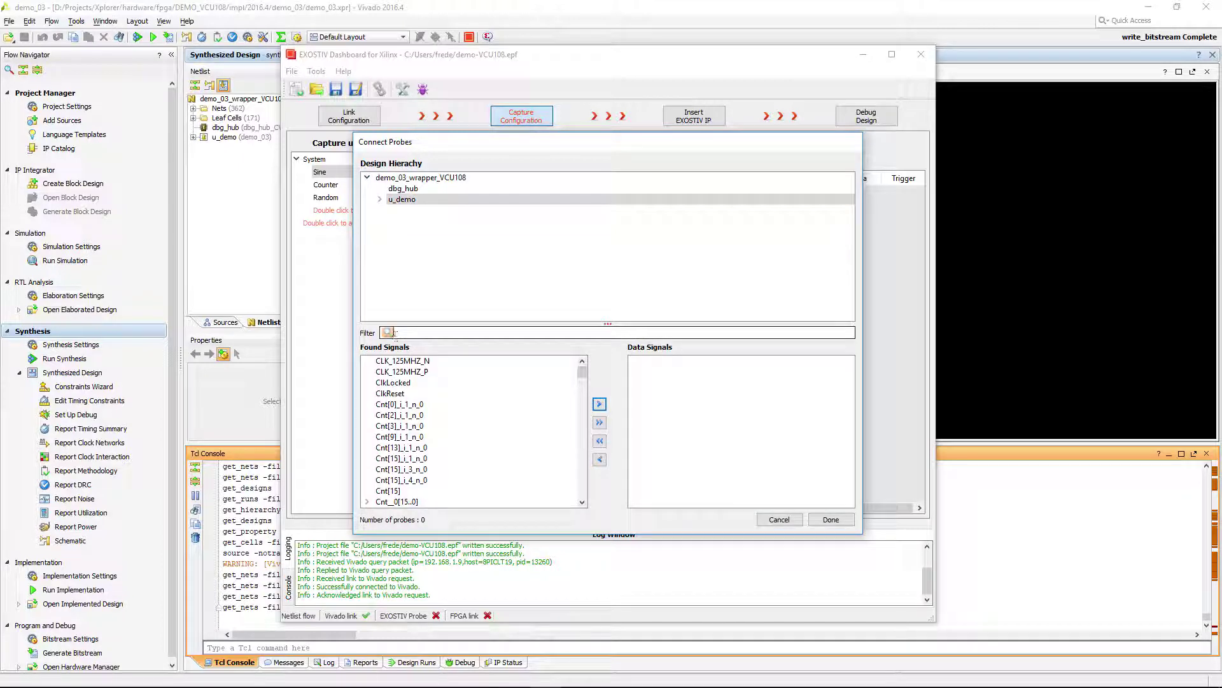
pyautogui.click(389, 332)
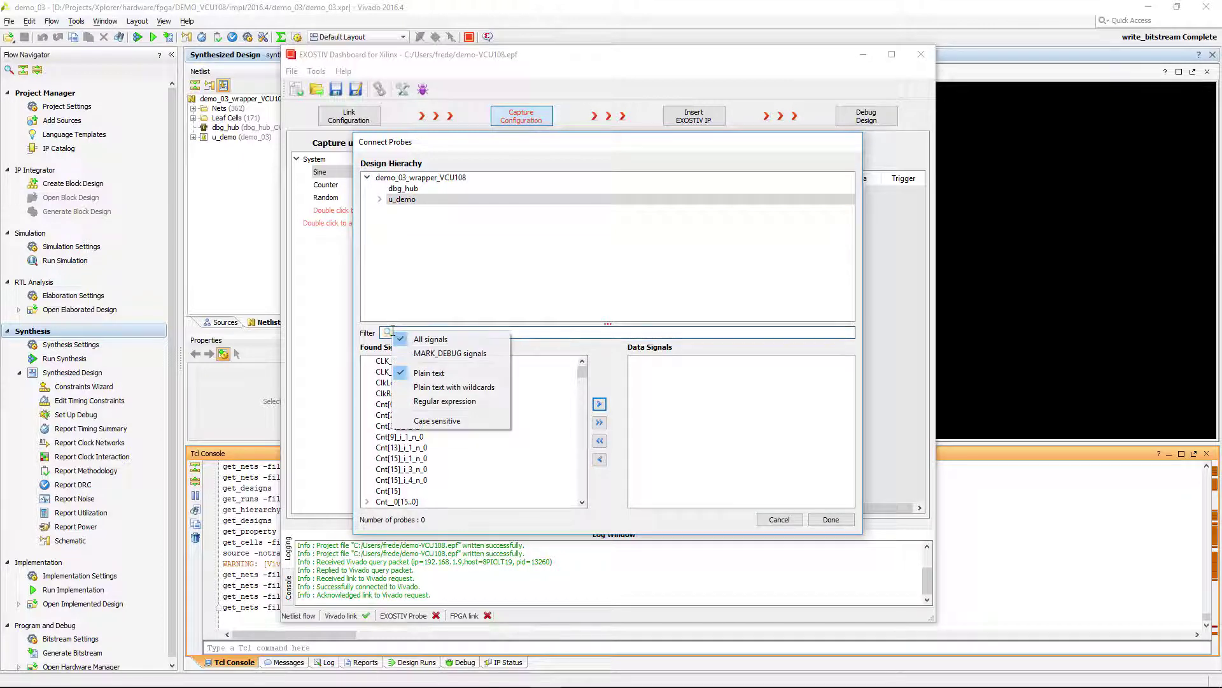
pyautogui.click(448, 356)
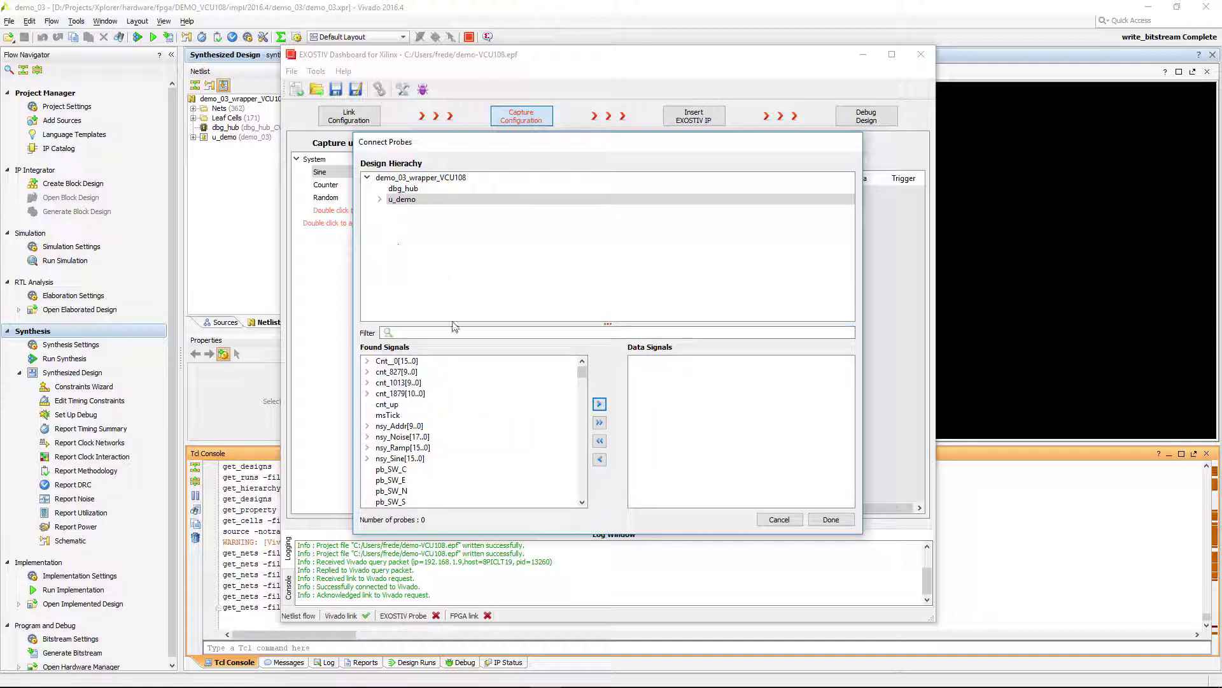
pyautogui.click(456, 332)
pyautogui.write('sine')
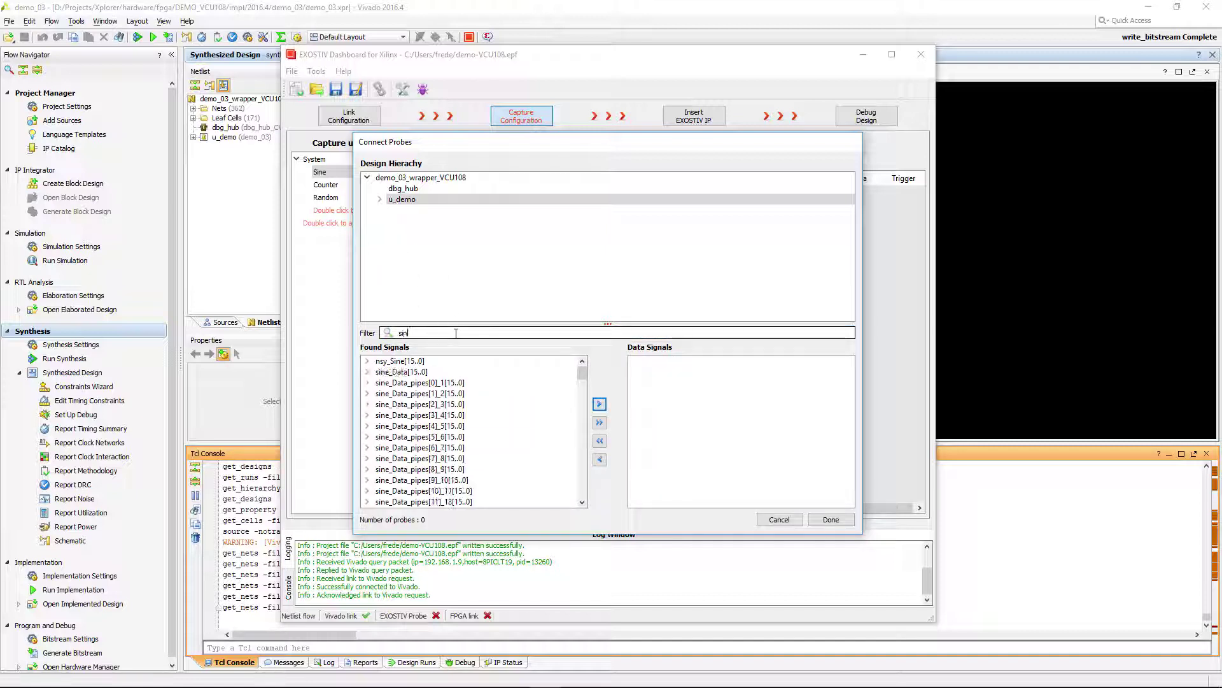
pyautogui.click(422, 371)
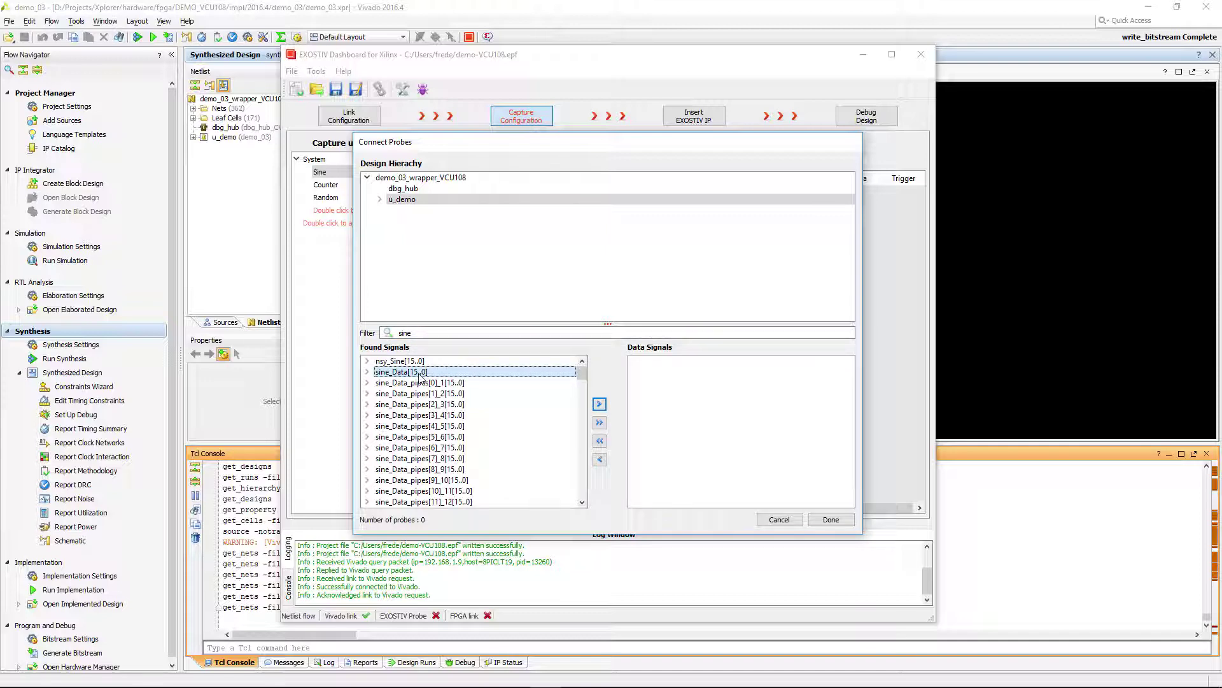
pyautogui.click(600, 404)
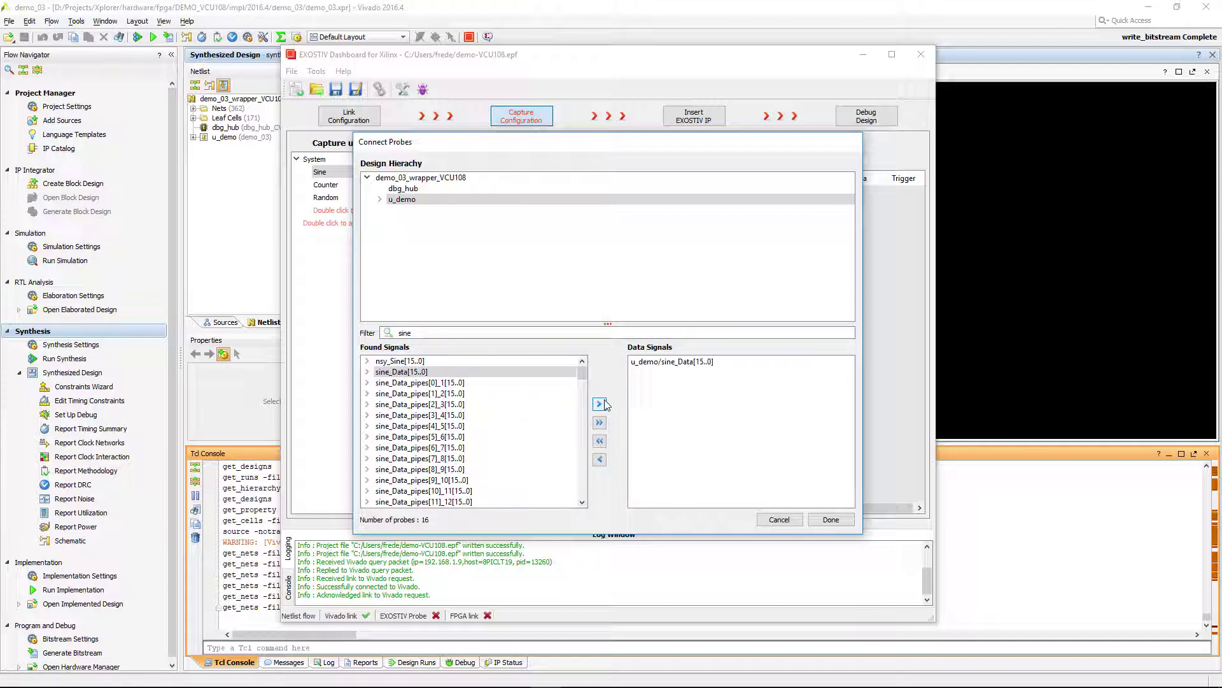
pyautogui.click(831, 521)
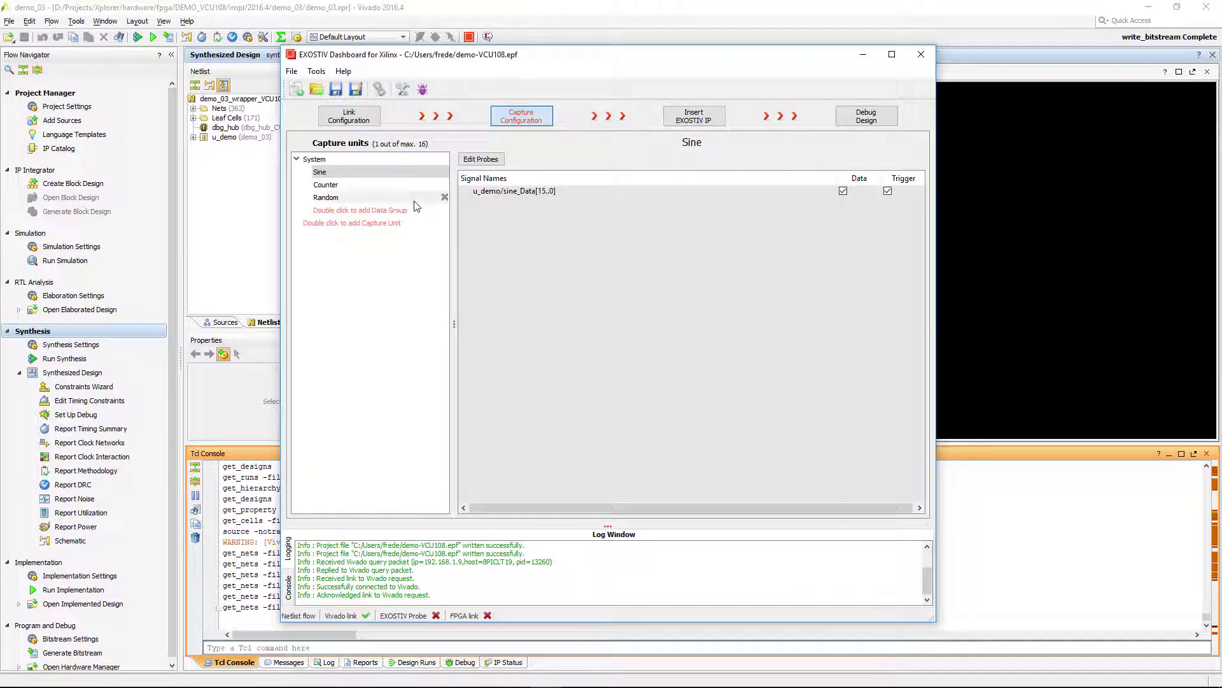
# - Add u_demo/Cnt_0[15..0] as the Counter group's probe
pyautogui.click(384, 186)
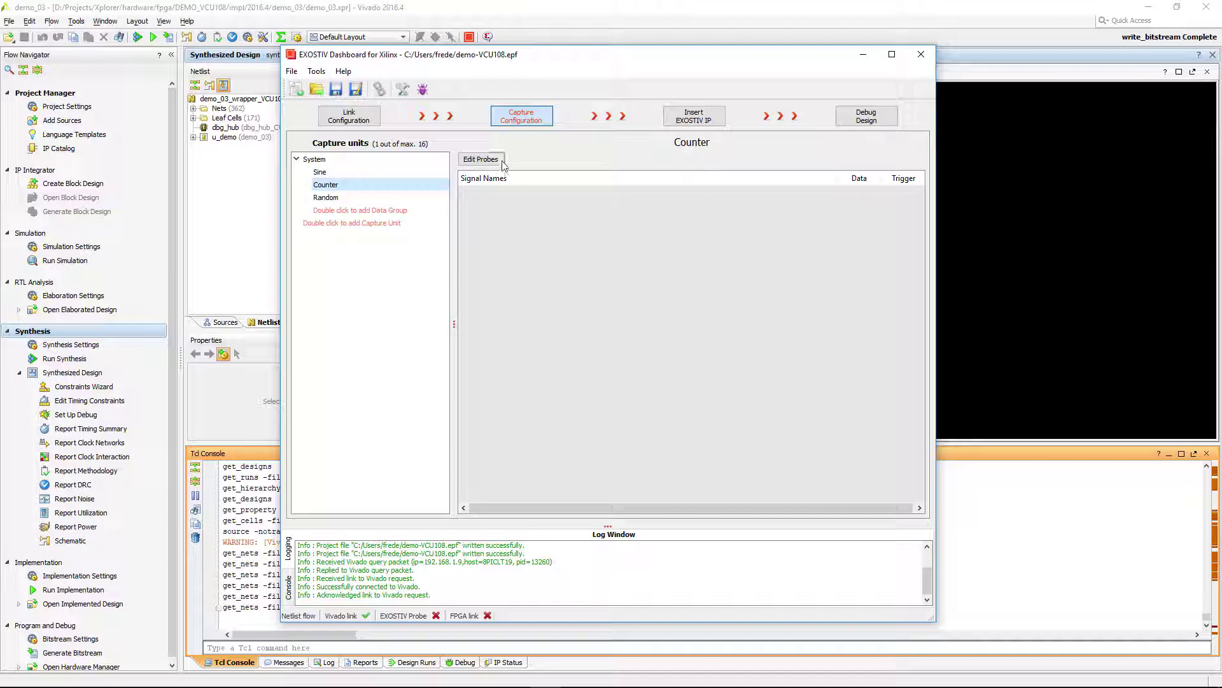
pyautogui.click(480, 159)
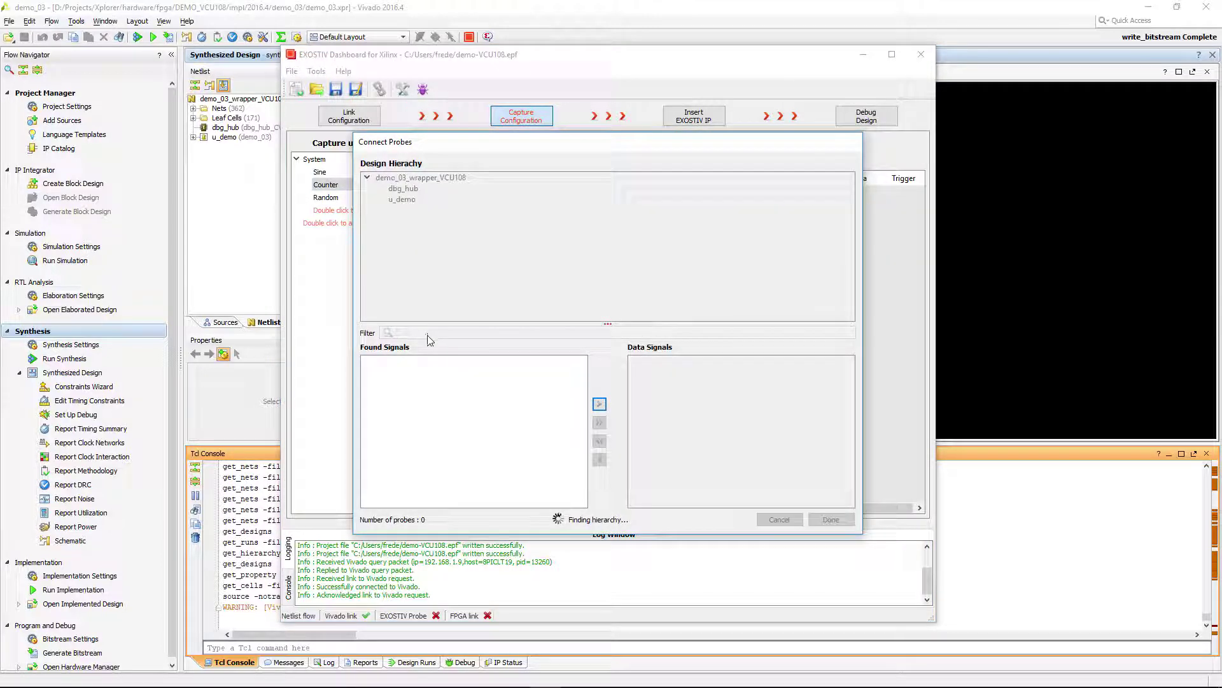
pyautogui.click(403, 201)
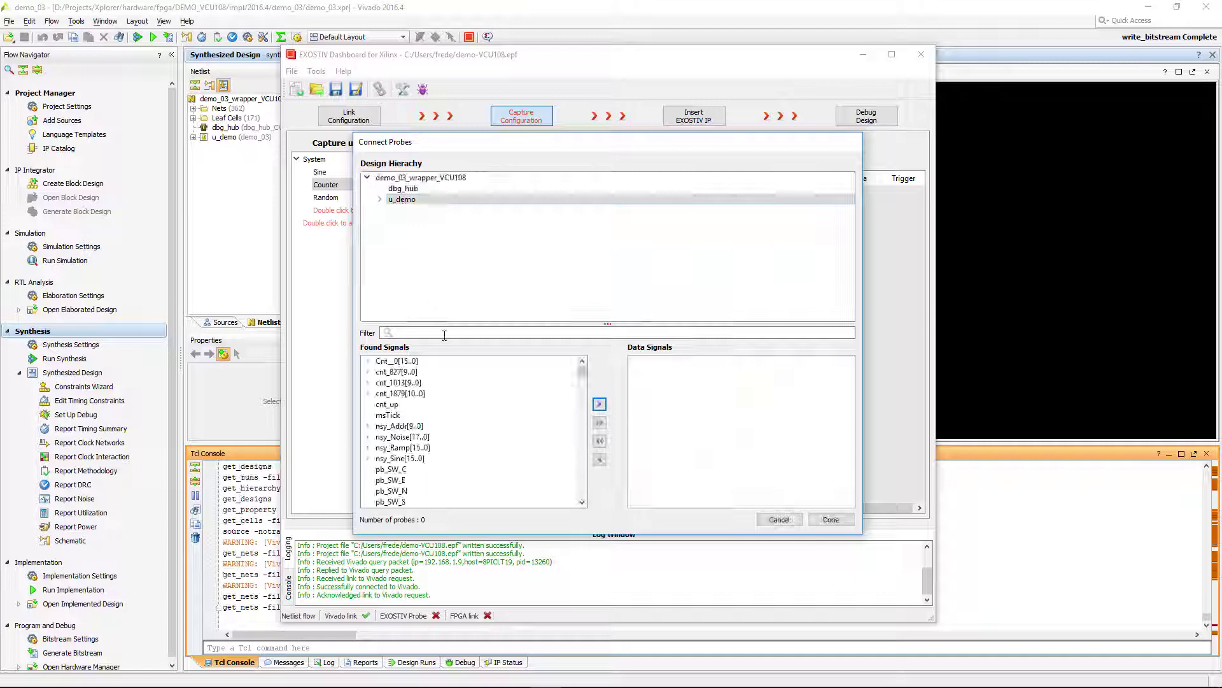
pyautogui.click(414, 361)
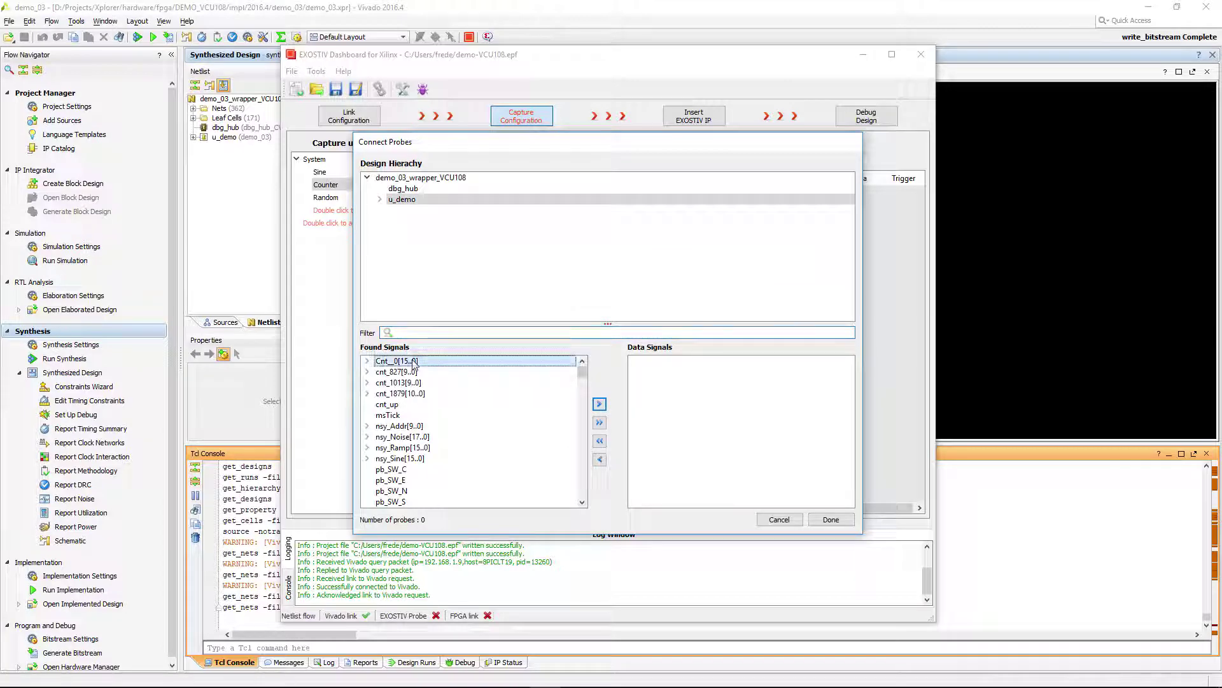
pyautogui.click(599, 403)
pyautogui.click(830, 519)
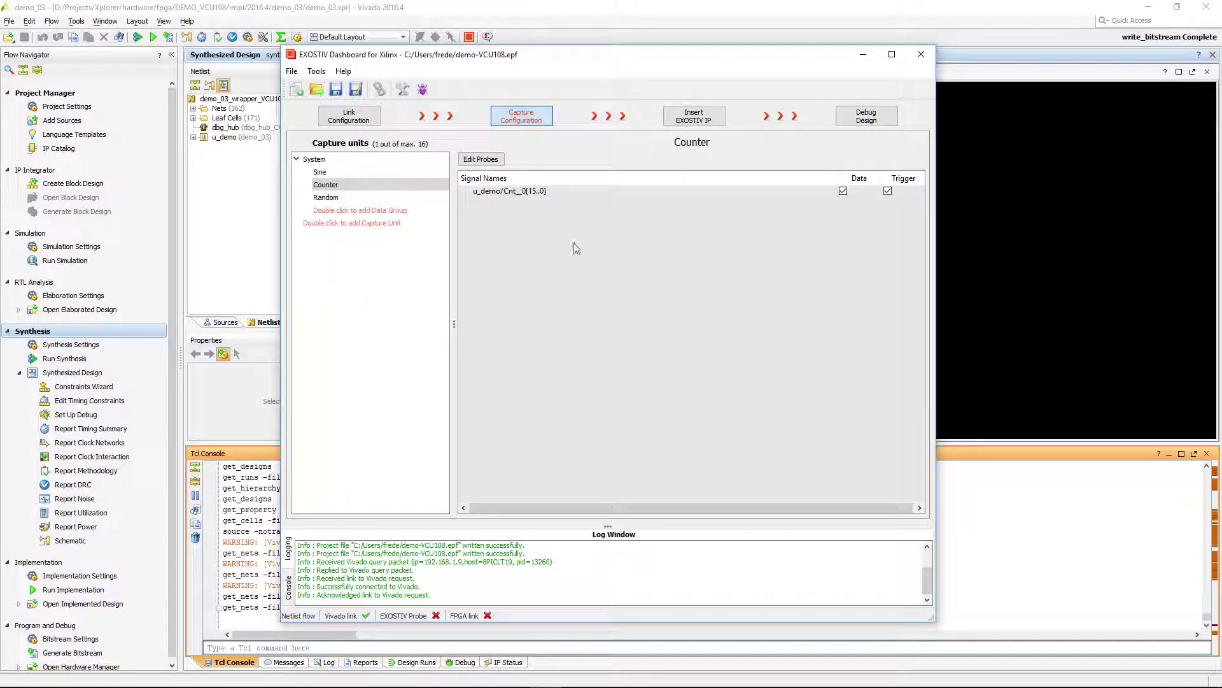
# - Filter u_demo signals by 'Rnd' and add Rnd[15..0] as the Random group's probe
pyautogui.click(361, 199)
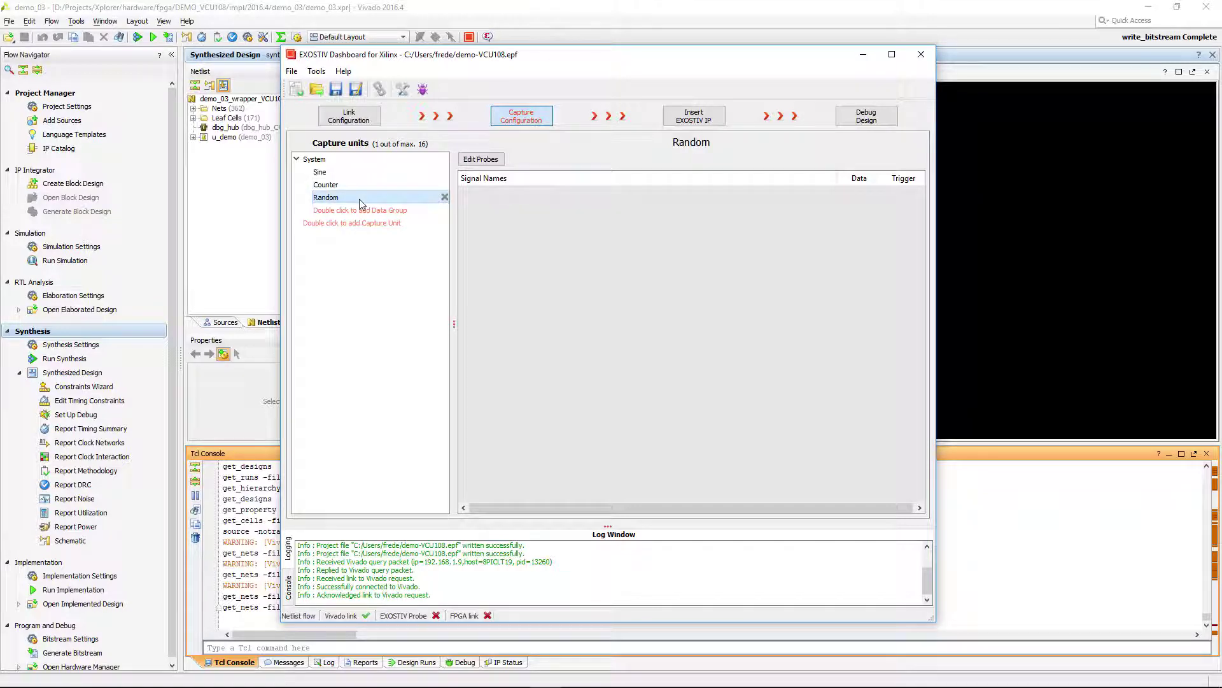
pyautogui.click(478, 160)
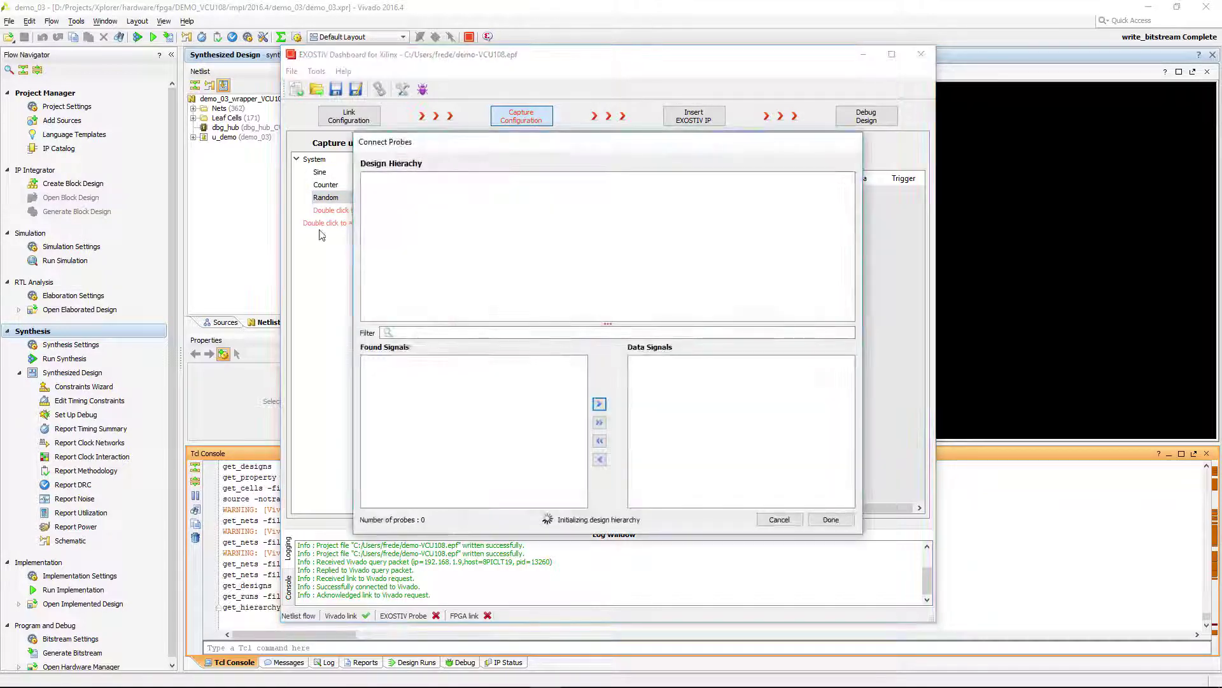
pyautogui.click(402, 199)
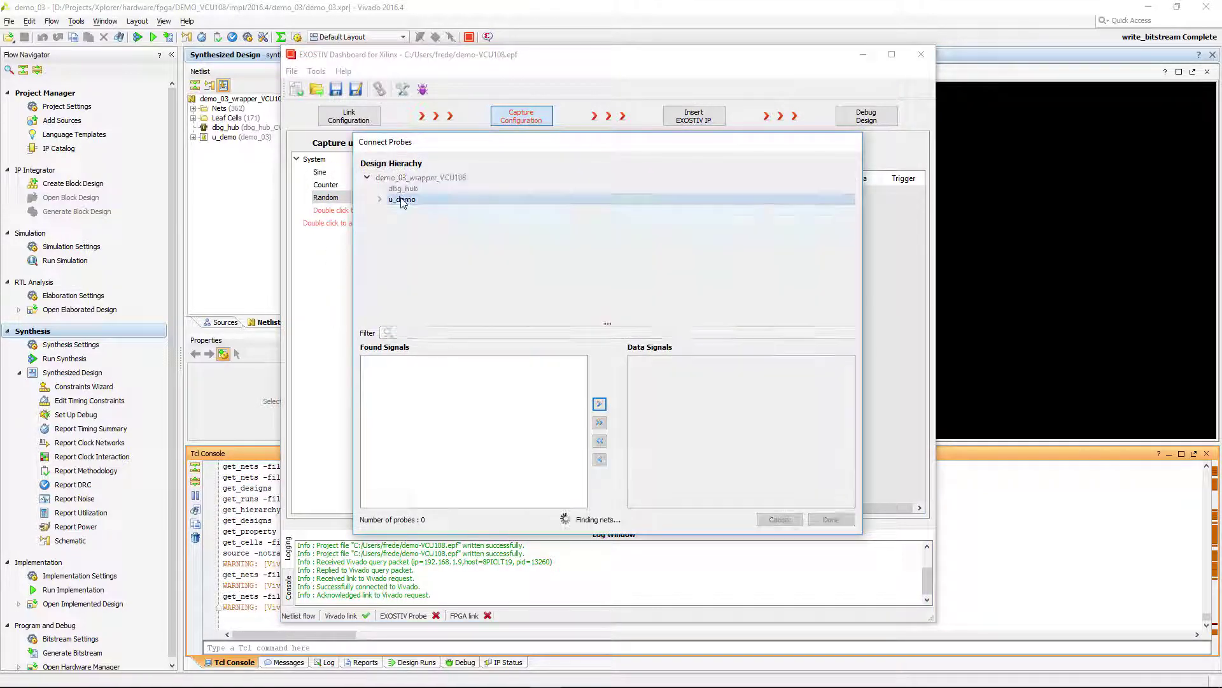
pyautogui.click(416, 333)
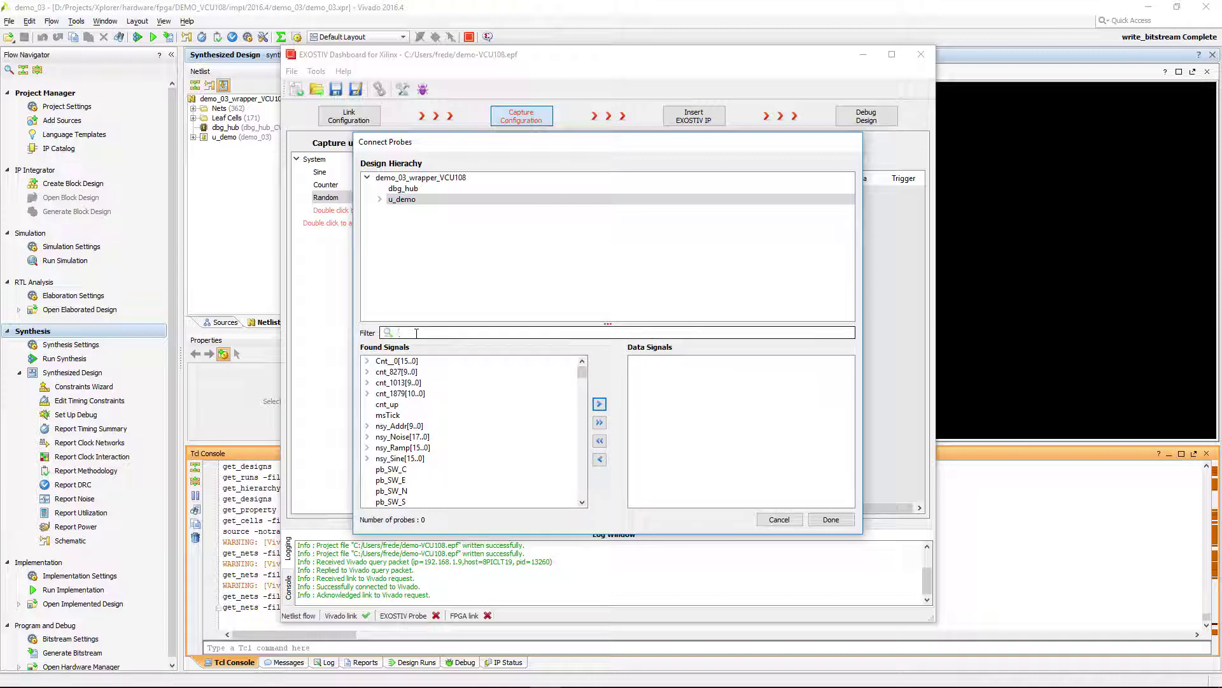
pyautogui.write('Rn')
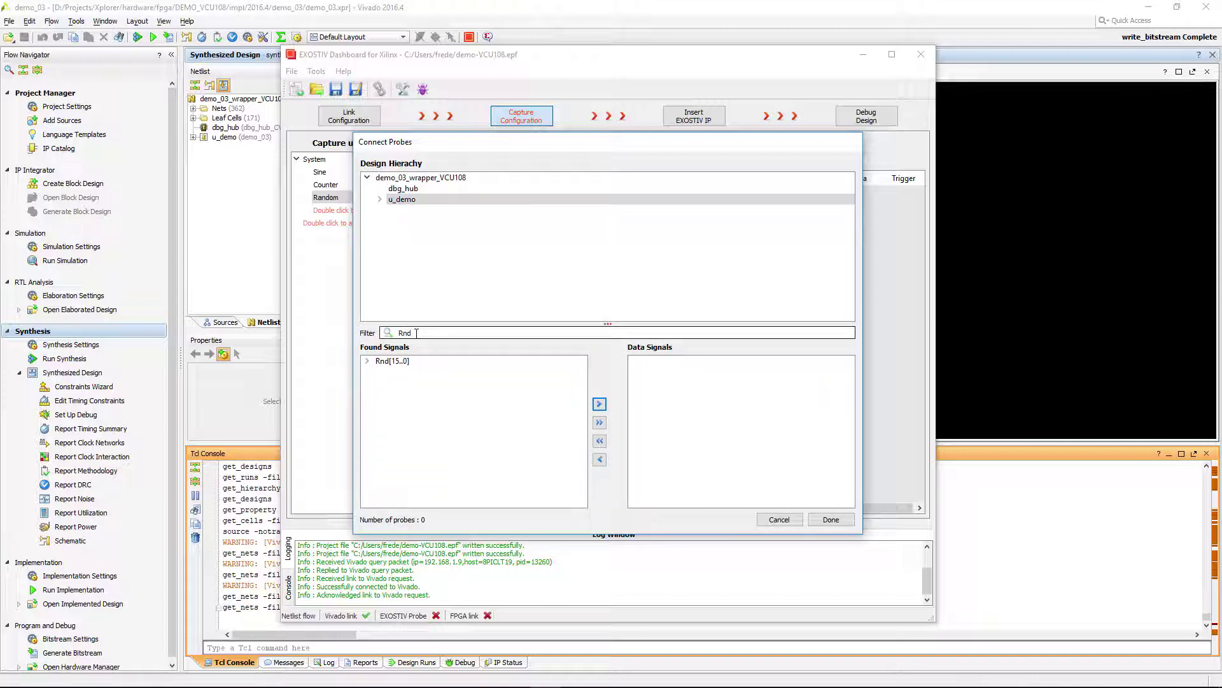
pyautogui.write('d')
pyautogui.click(391, 361)
pyautogui.click(599, 404)
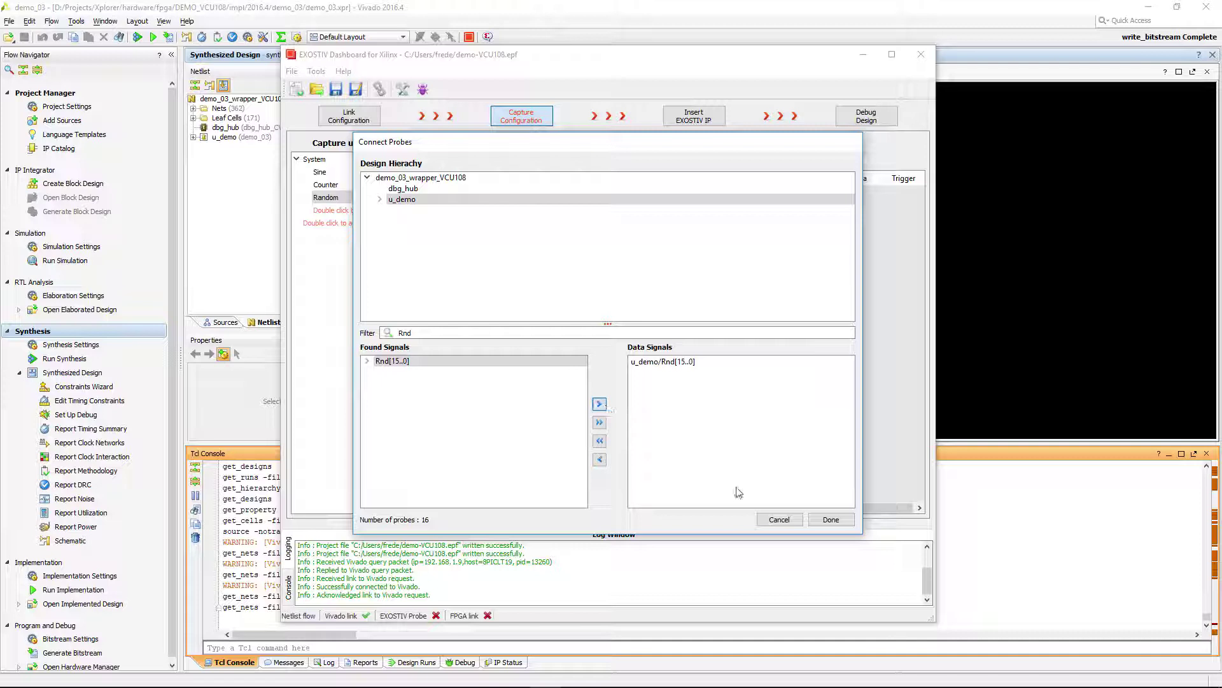
pyautogui.click(829, 520)
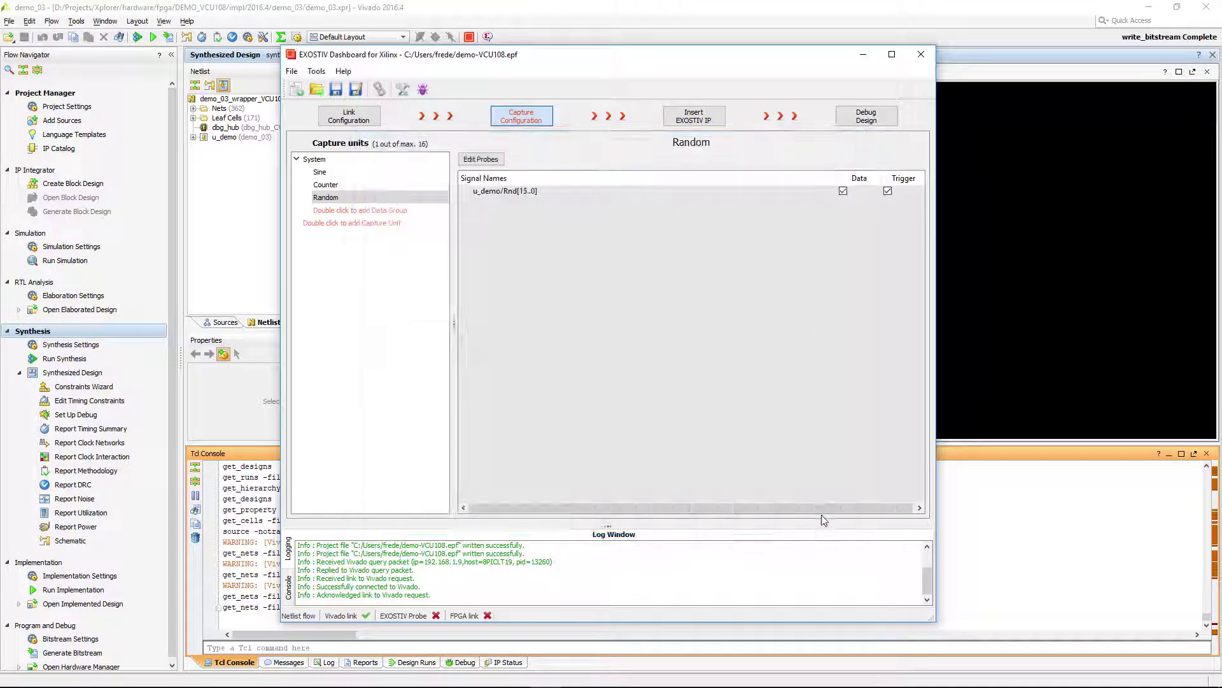
# - Add a second capture unit and select its default name Capture Unit 2 for replacing
pyautogui.click(351, 163)
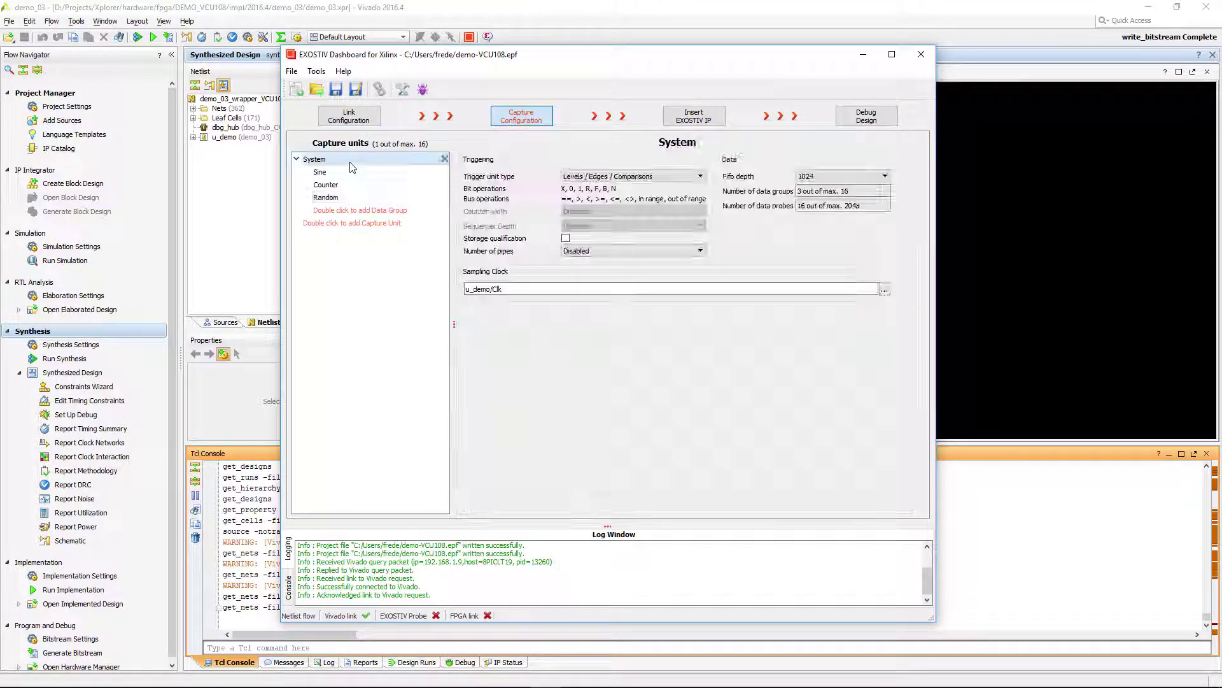
pyautogui.doubleClick(385, 225)
pyautogui.moveTo(395, 224); pyautogui.dragTo(279, 226)
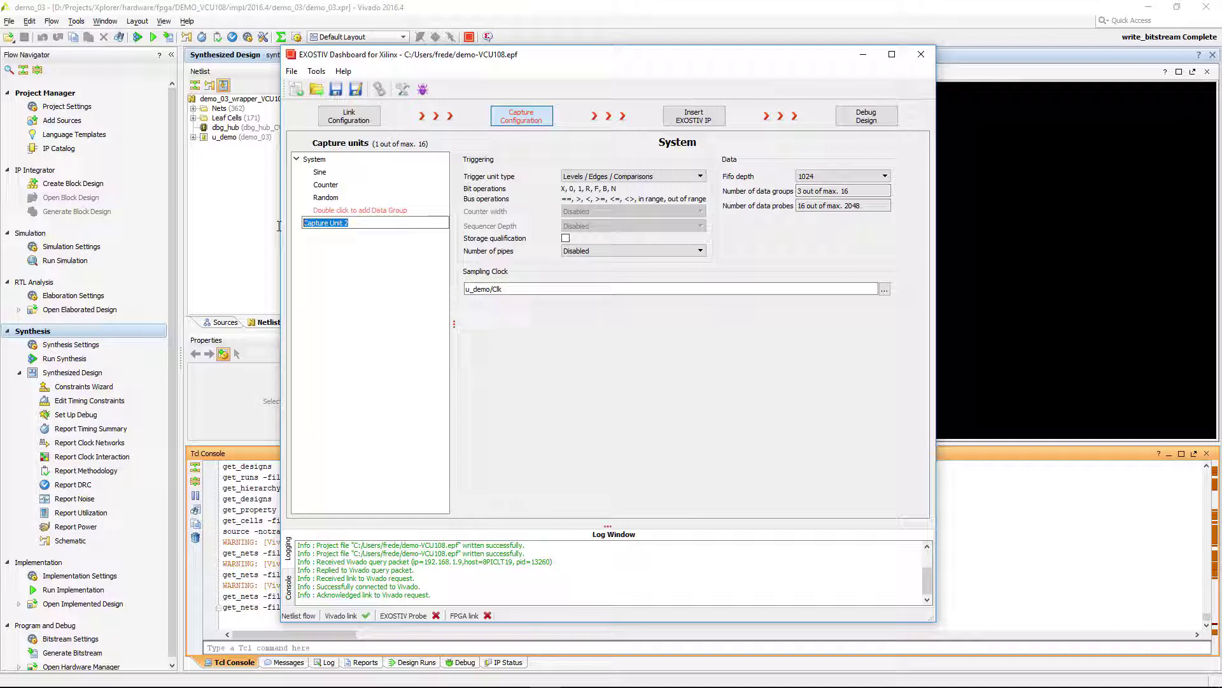
# - Name the new capture unit Video with data groups SDI and Noise
pyautogui.write('Video')
pyautogui.press('Return')
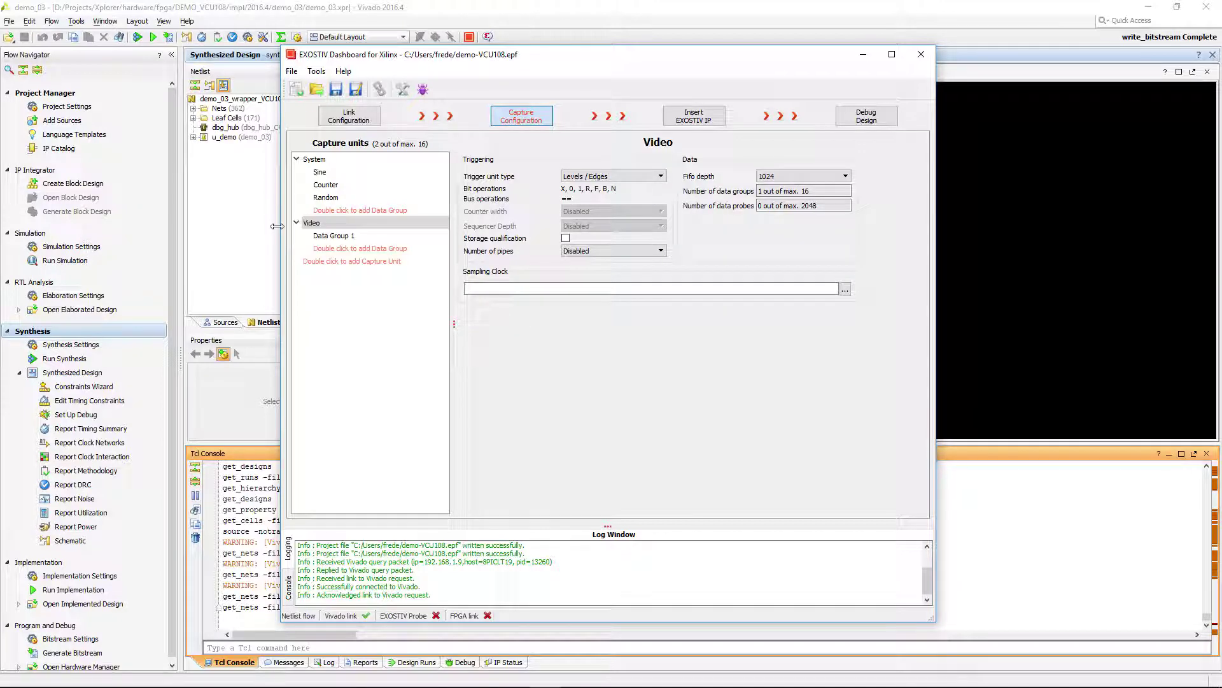
pyautogui.doubleClick(330, 236)
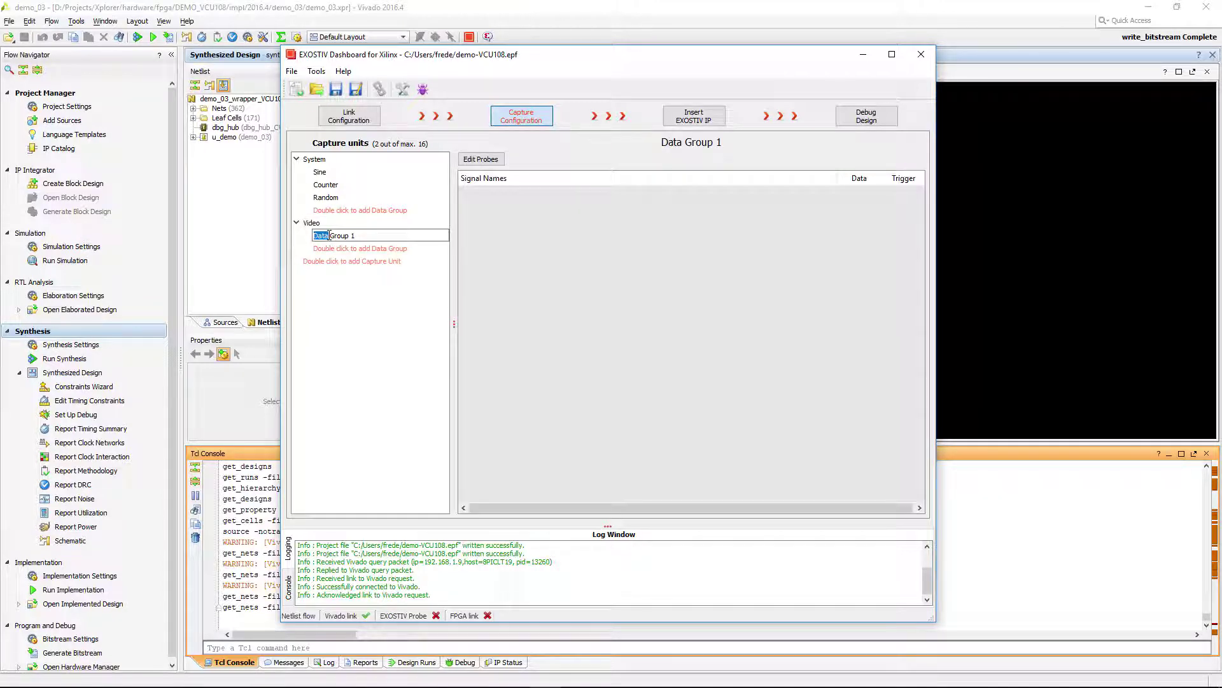
pyautogui.write('SDI')
pyautogui.press('Return')
pyautogui.doubleClick(359, 248)
pyautogui.write('Noise')
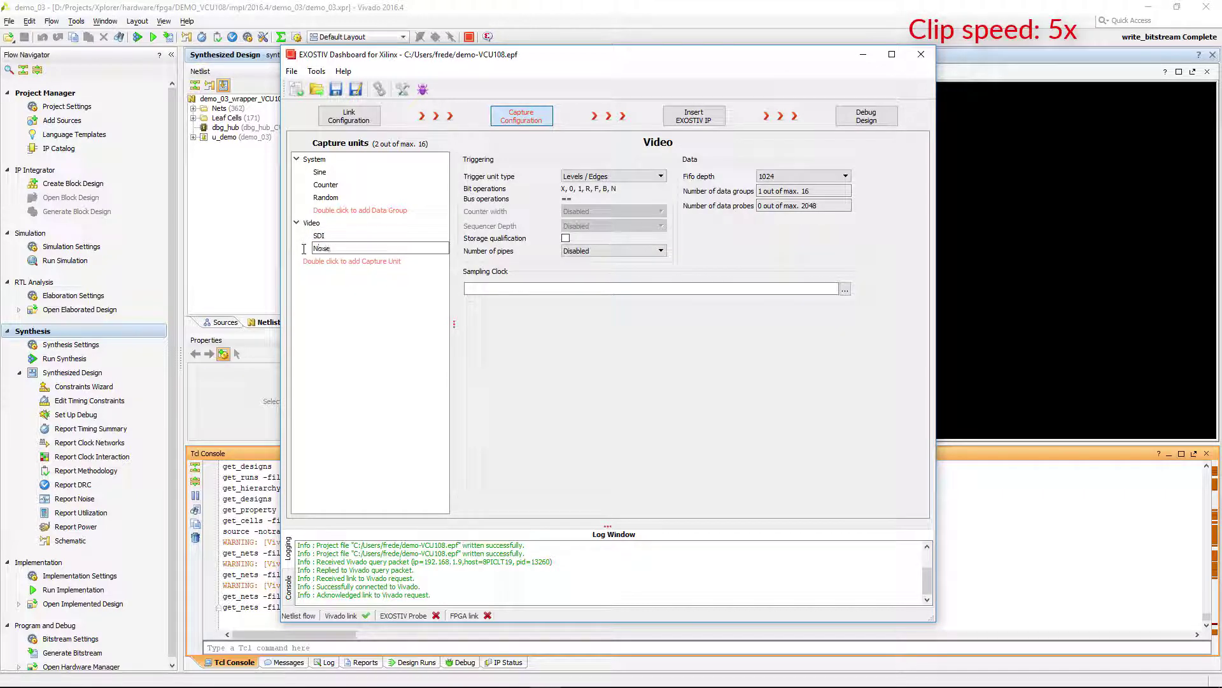
pyautogui.press('Return')
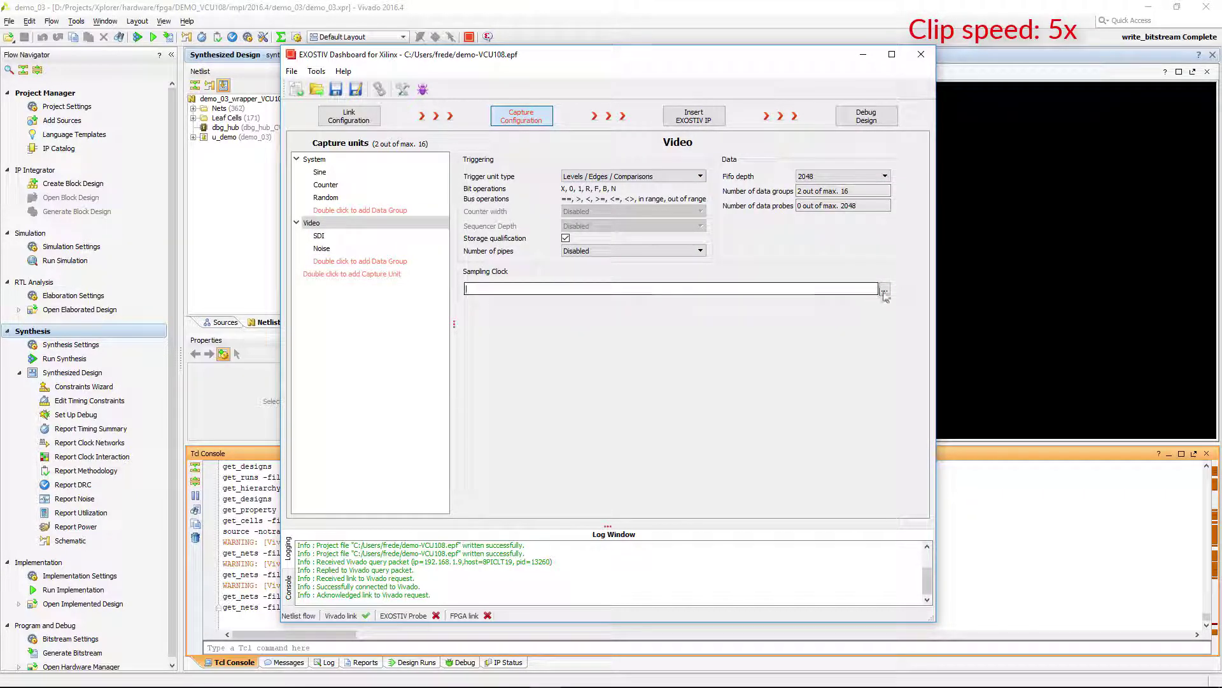
# - Set the Video unit's sampling clock to u_demo/vid_Clk
pyautogui.click(845, 289)
pyautogui.click(401, 199)
pyautogui.click(389, 458)
pyautogui.click(606, 422)
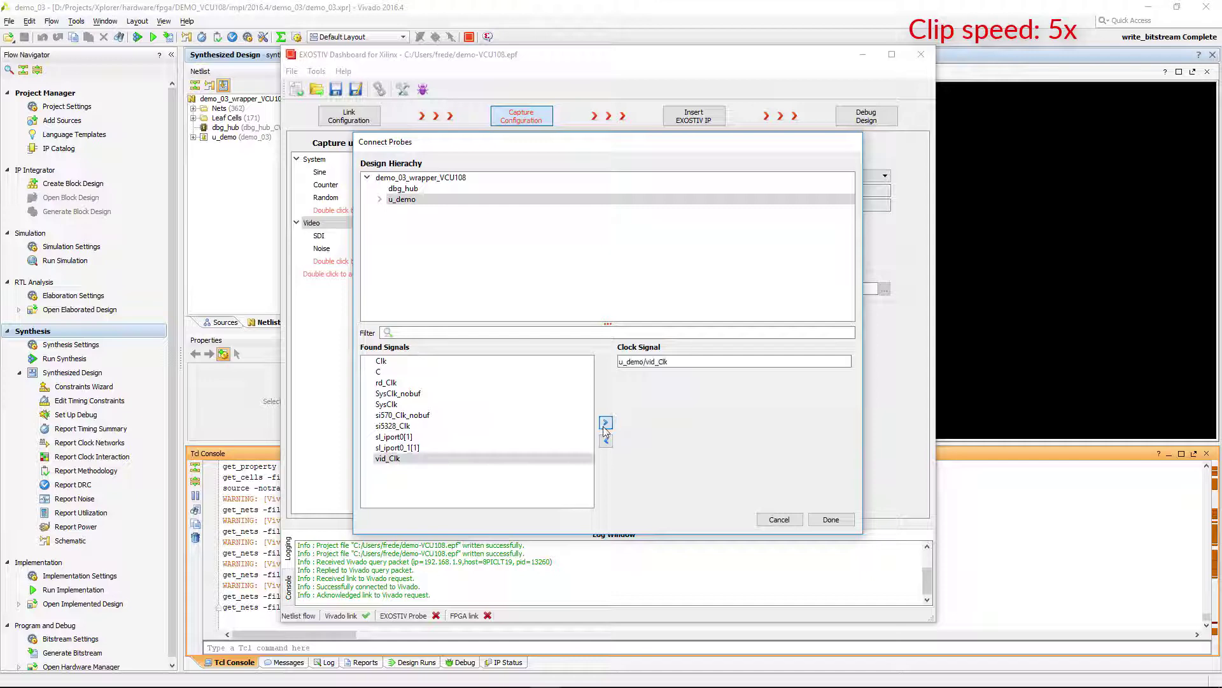
pyautogui.click(831, 520)
# - Add the eight sdi signals to the SDI group and clear triggering on sdi_B and sdi_G
pyautogui.doubleClick(376, 235)
pyautogui.write('sdi')
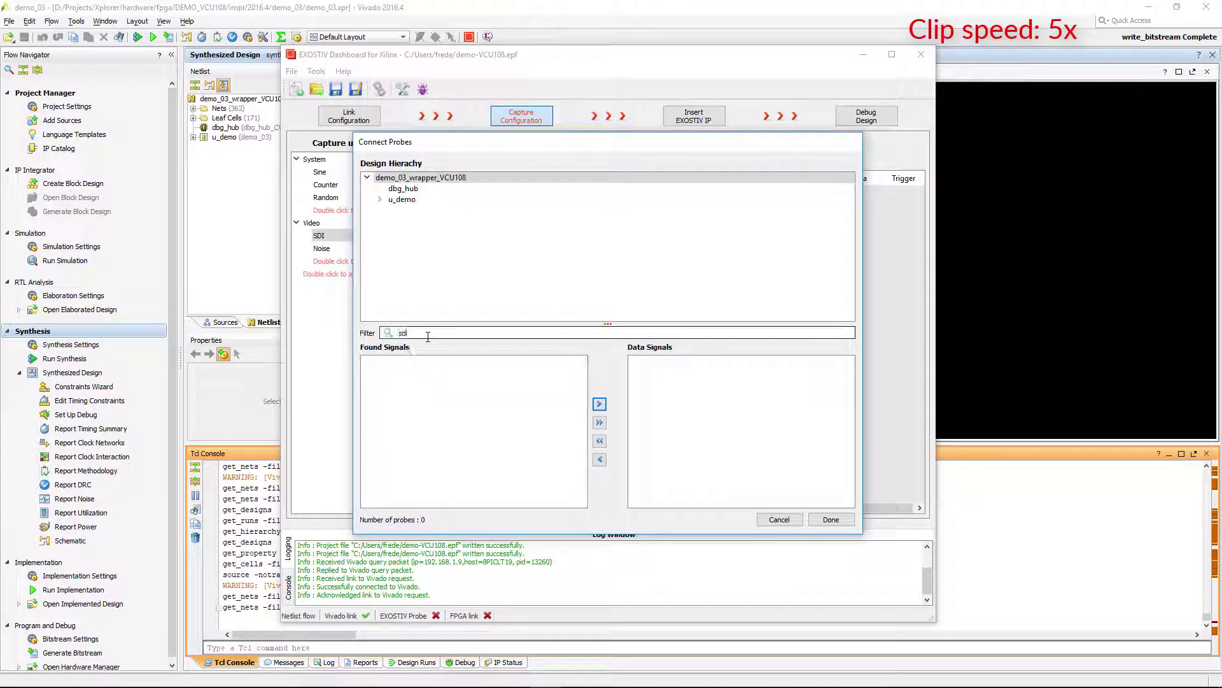
pyautogui.click(534, 490)
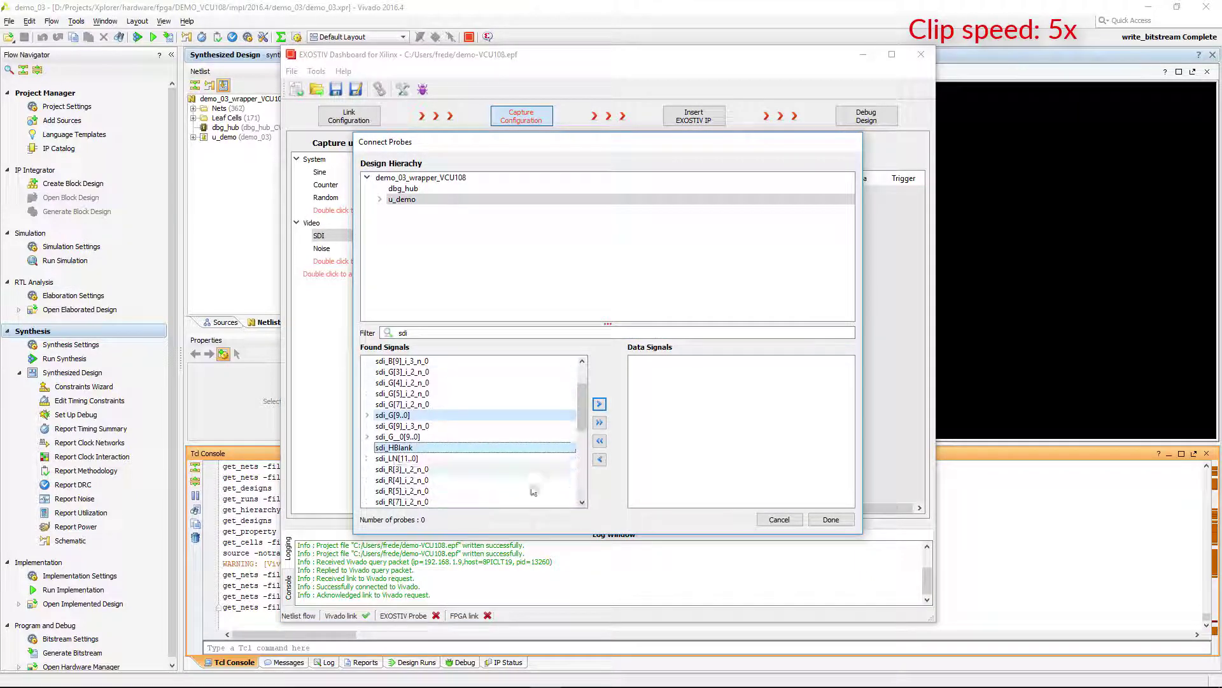
pyautogui.click(583, 502)
pyautogui.scroll(-4, 582, 502)
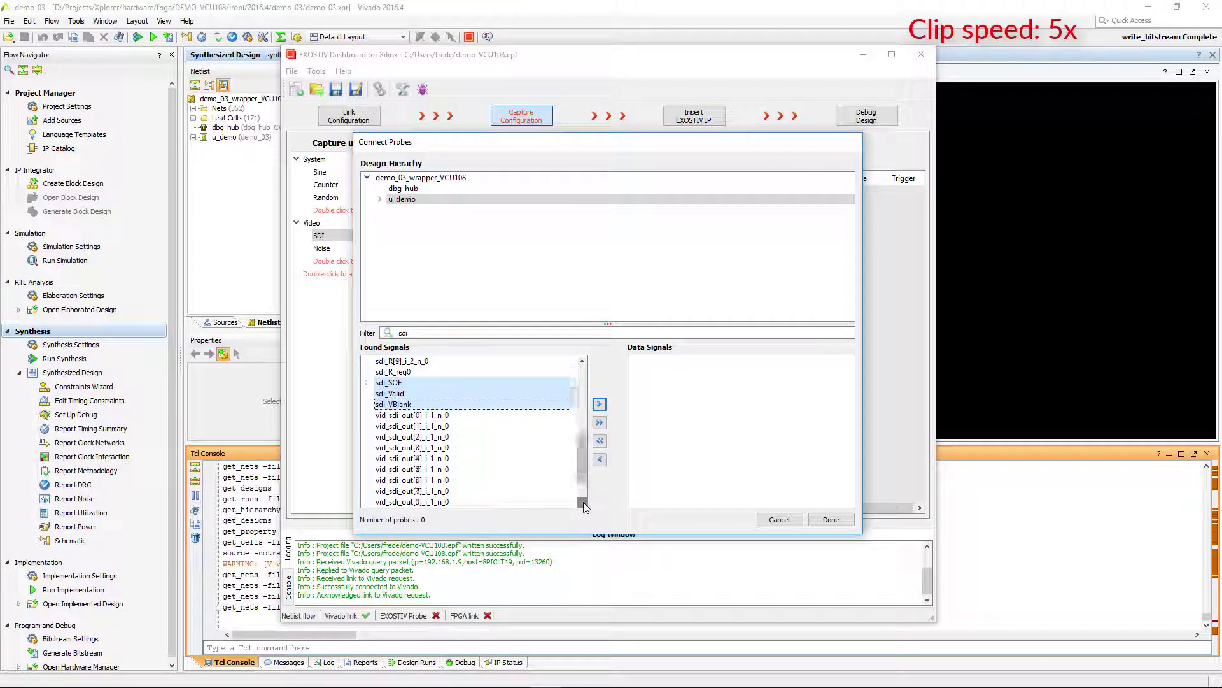
pyautogui.click(600, 405)
pyautogui.click(831, 519)
pyautogui.click(886, 190)
pyautogui.click(886, 201)
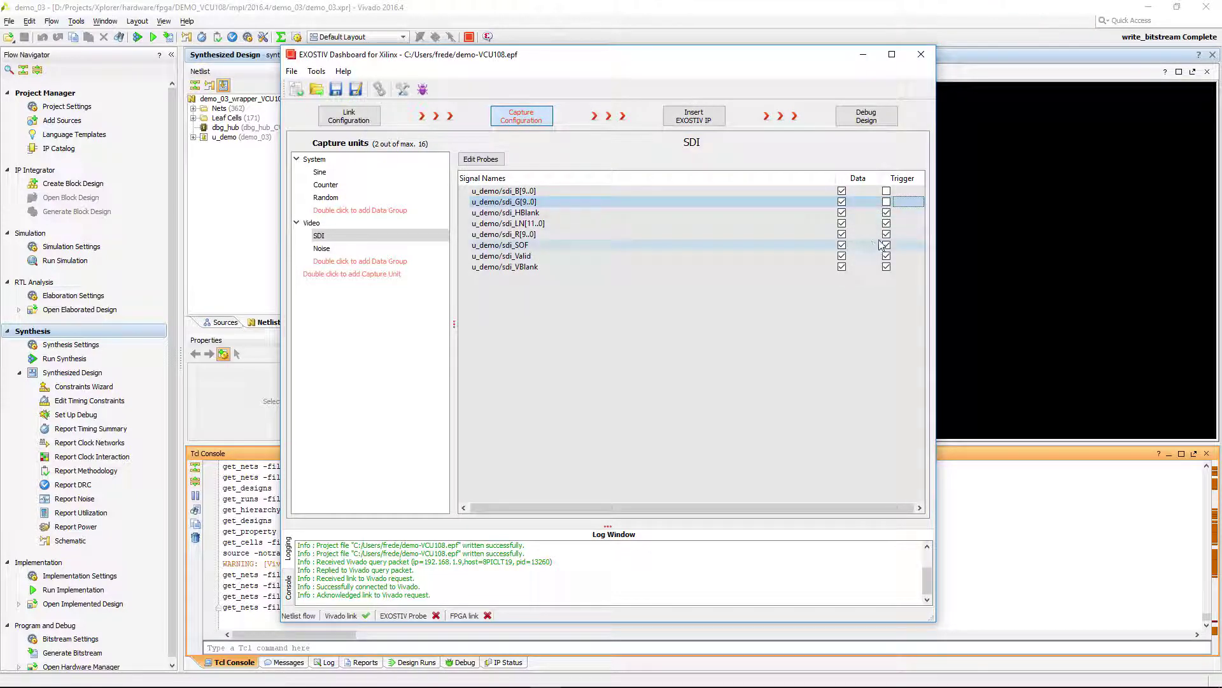
# - Exclude sdi_R[9..0] from triggering and filter u_demo signals by 'vid' for the Noise group
pyautogui.click(887, 234)
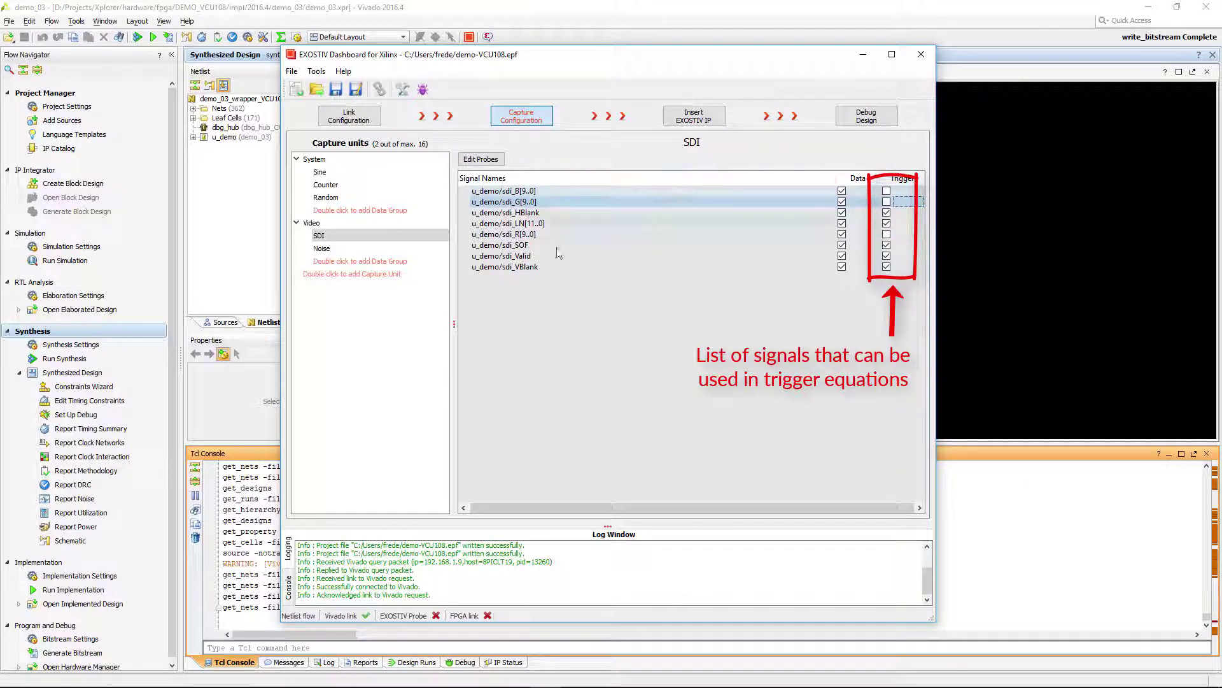
pyautogui.click(632, 319)
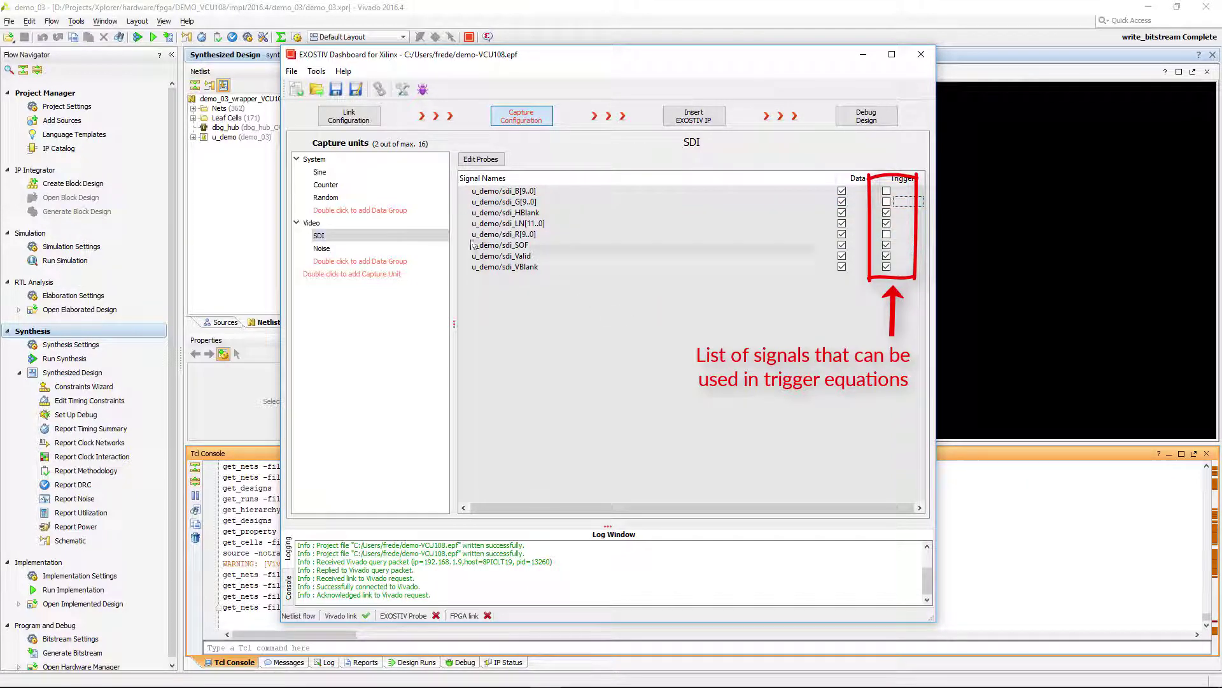
pyautogui.click(361, 249)
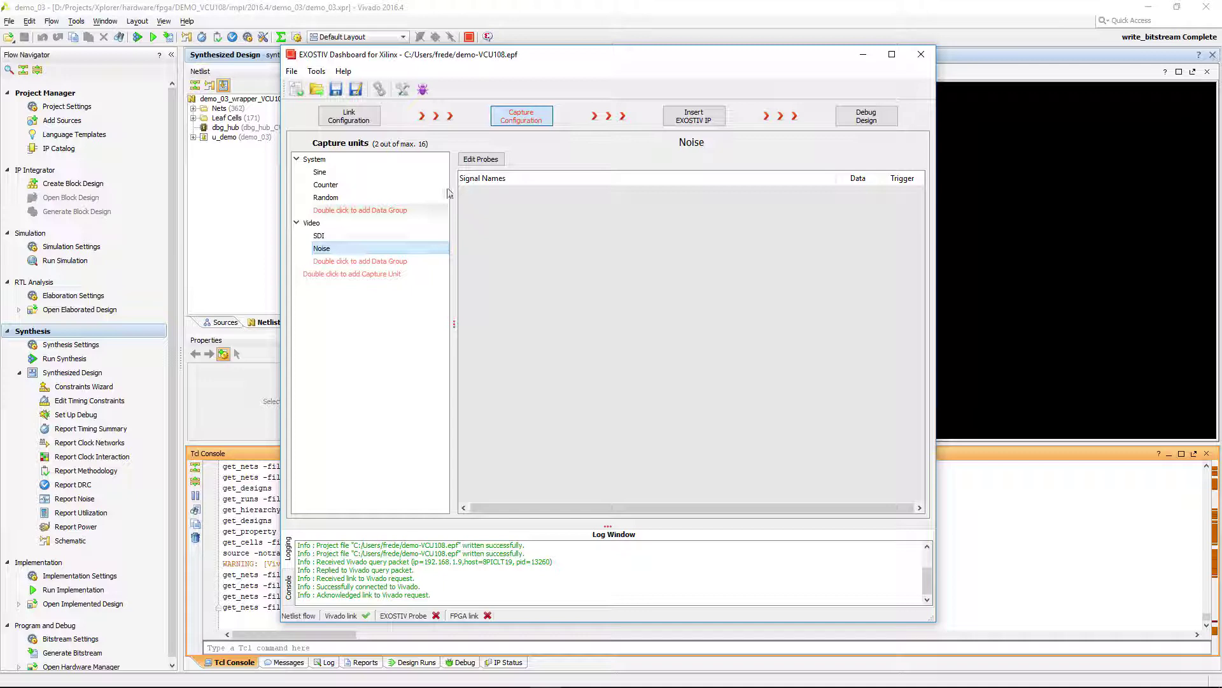
pyautogui.click(482, 162)
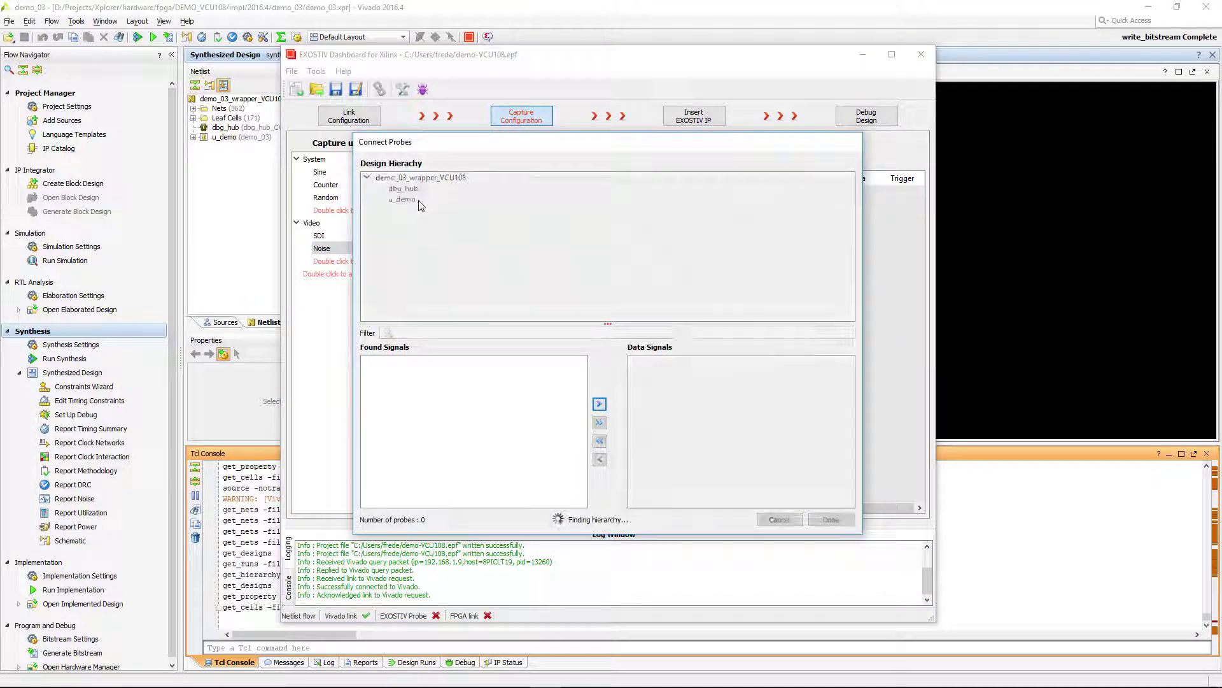
pyautogui.click(402, 200)
pyautogui.click(445, 332)
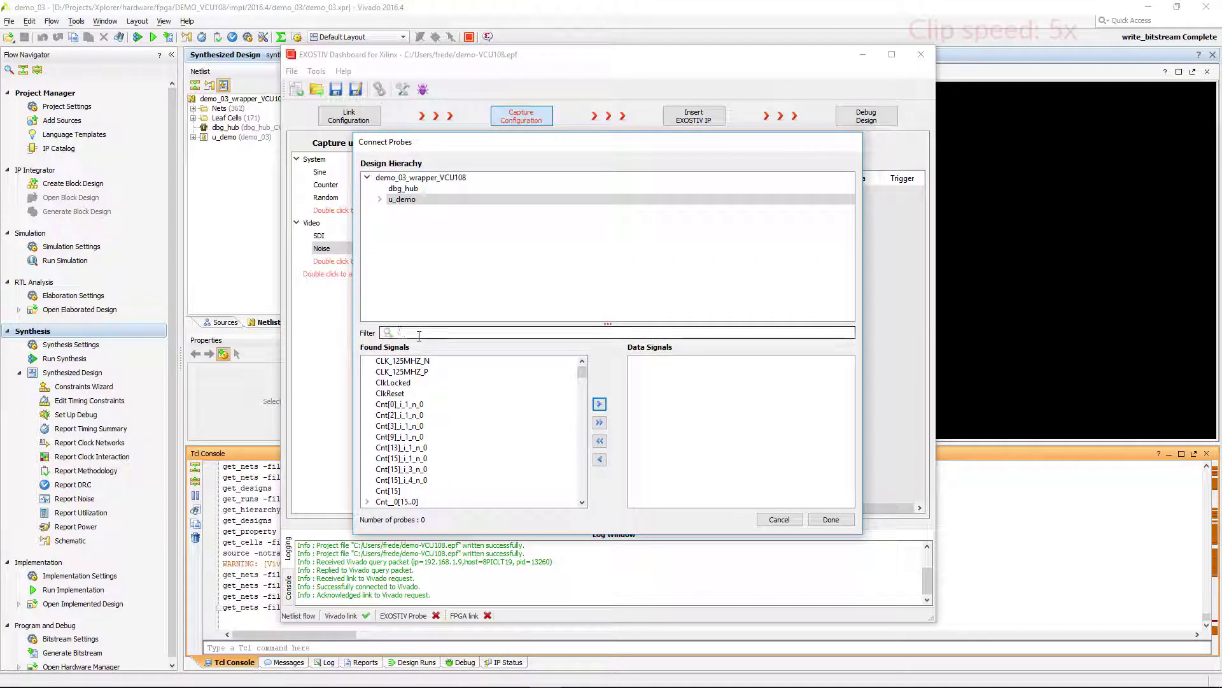
pyautogui.write('vid')
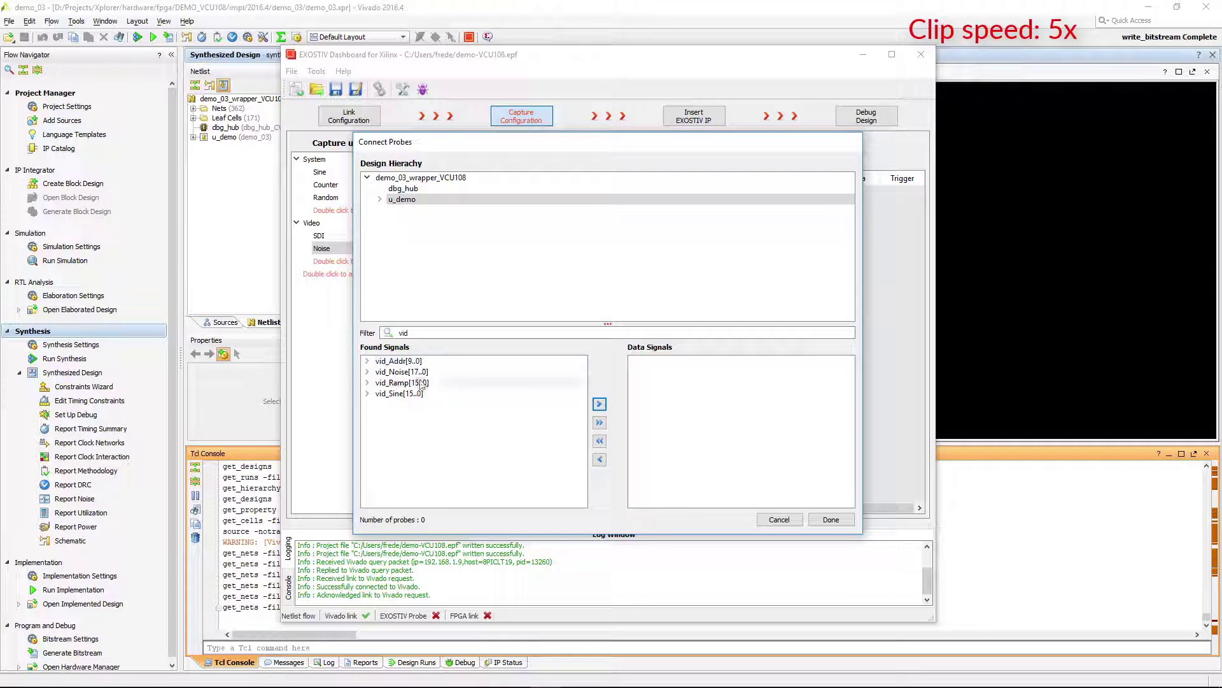
# - Add vid_Sine, vid_Addr and vid_Noise to the Noise group, then review the Video and System units
pyautogui.click(422, 395)
pyautogui.keyDown('ctrl'); pyautogui.click(416, 362); pyautogui.keyUp('ctrl')
pyautogui.keyDown('ctrl'); pyautogui.click(408, 372); pyautogui.keyUp('ctrl')
pyautogui.click(599, 405)
pyautogui.click(831, 519)
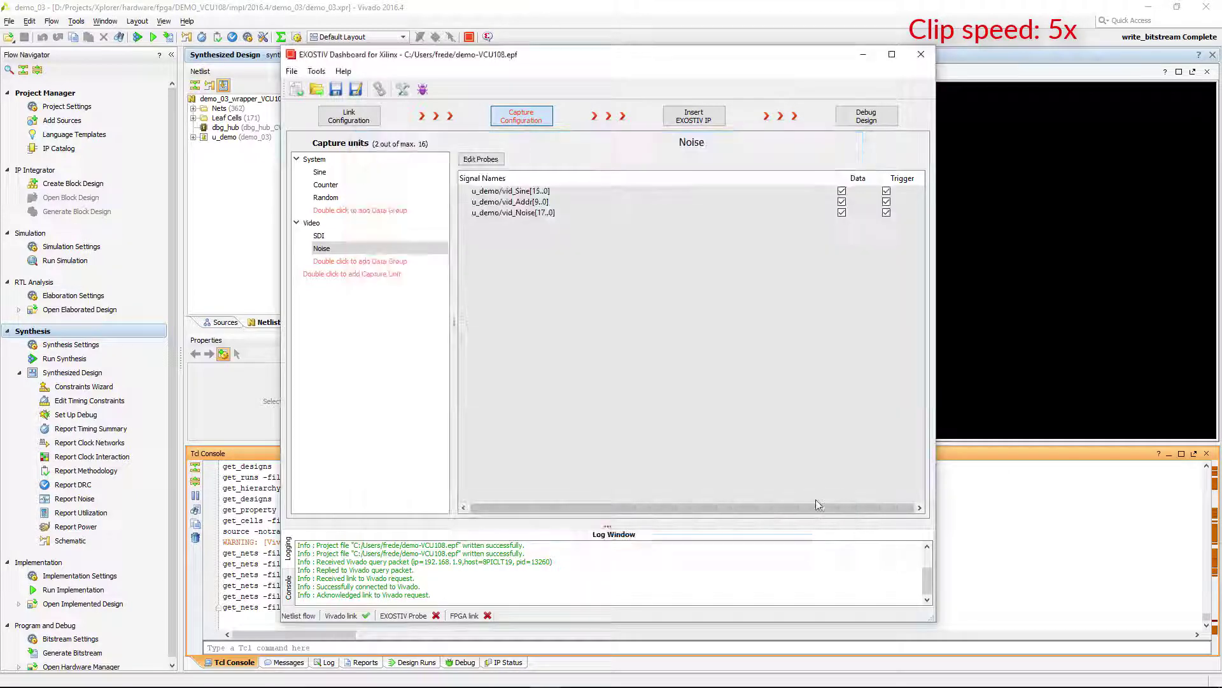
pyautogui.click(312, 223)
pyautogui.click(314, 160)
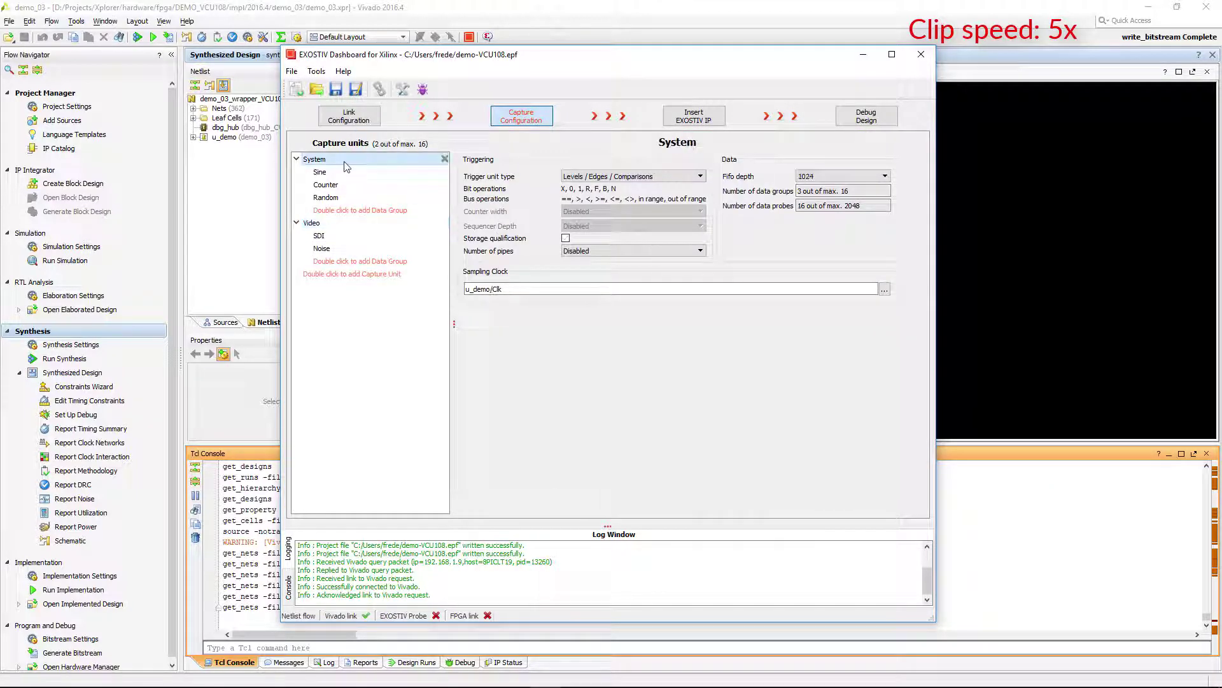
# - Minimize Vivado and review each capture unit's data groups: SDI, Noise, Random, Counter, Sine
pyautogui.click(1149, 7)
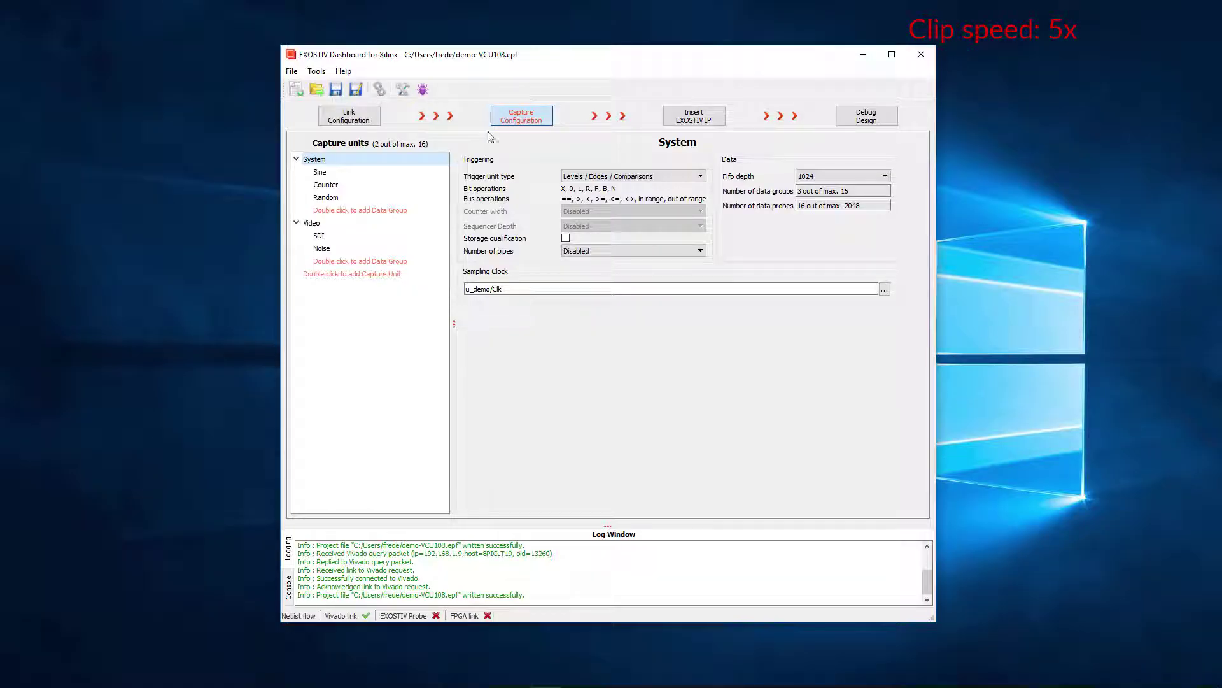
pyautogui.click(318, 223)
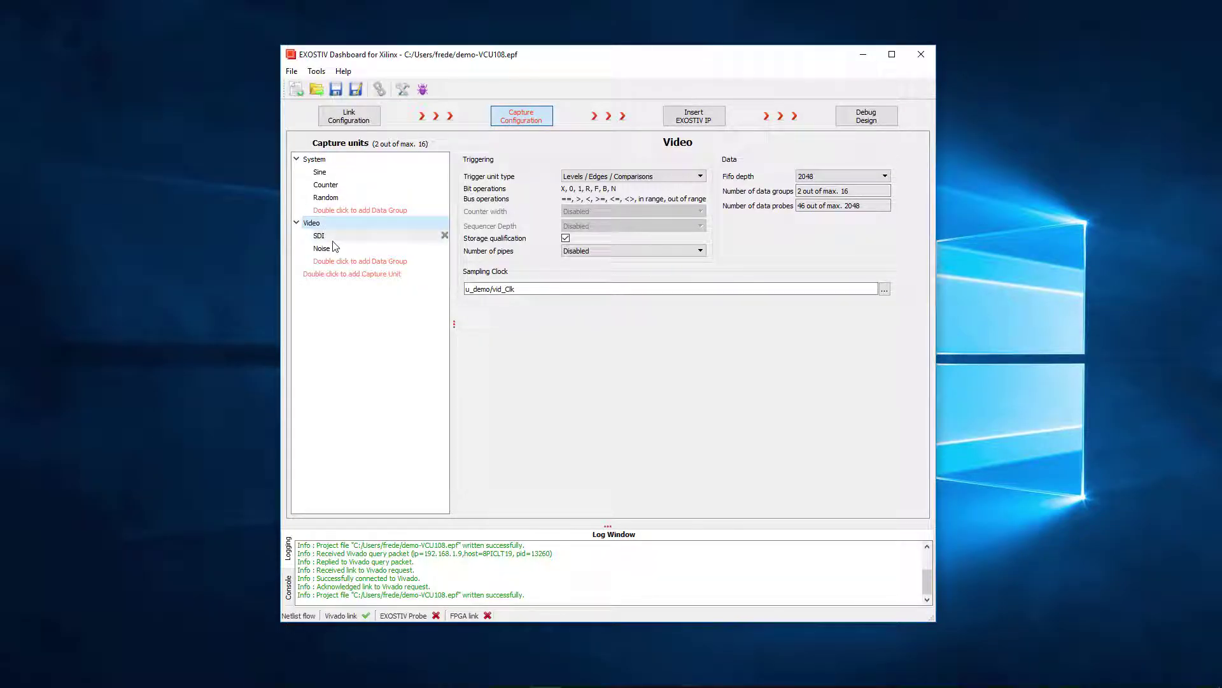
pyautogui.click(332, 240)
pyautogui.click(323, 248)
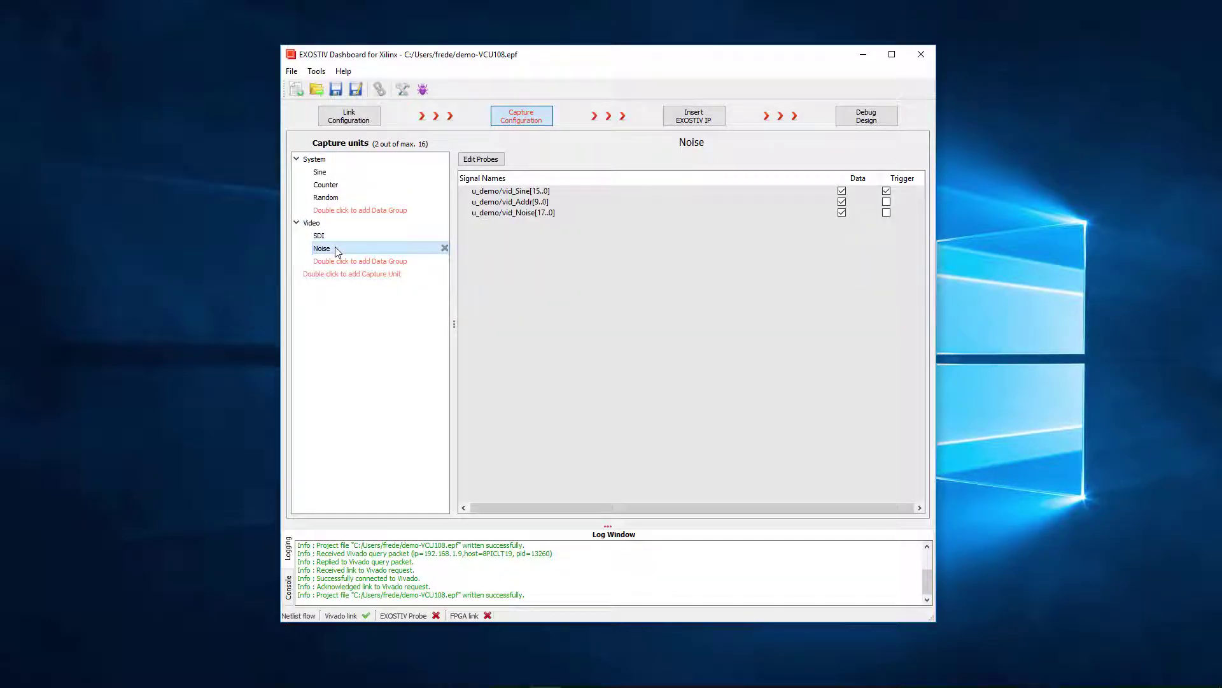
pyautogui.click(326, 198)
pyautogui.click(329, 184)
pyautogui.click(326, 173)
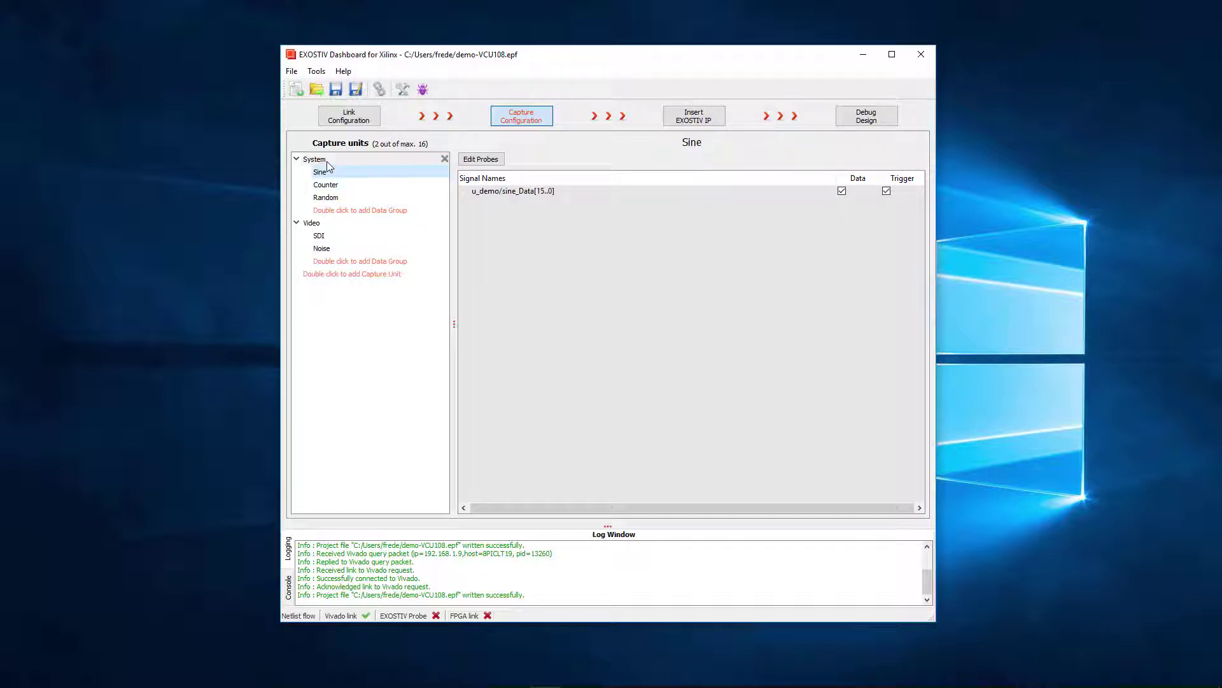
pyautogui.click(316, 160)
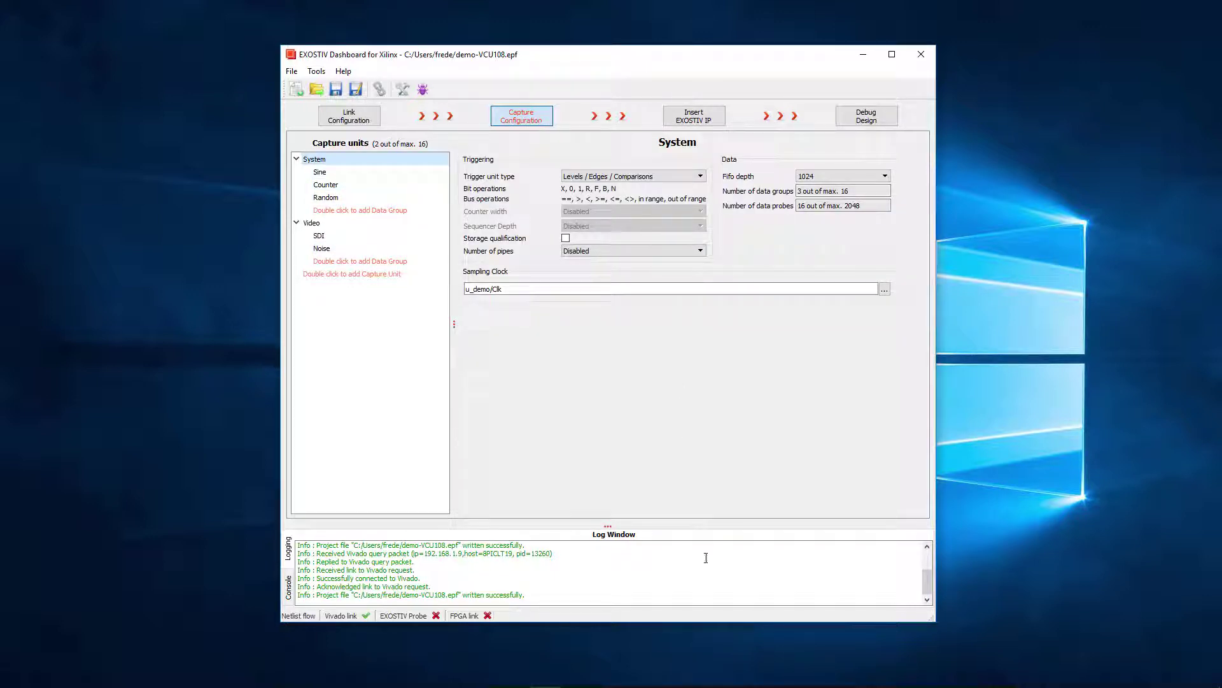
# - Clear all messages from the log window and save demo-VCU108.epf
pyautogui.rightClick(678, 568)
pyautogui.click(710, 618)
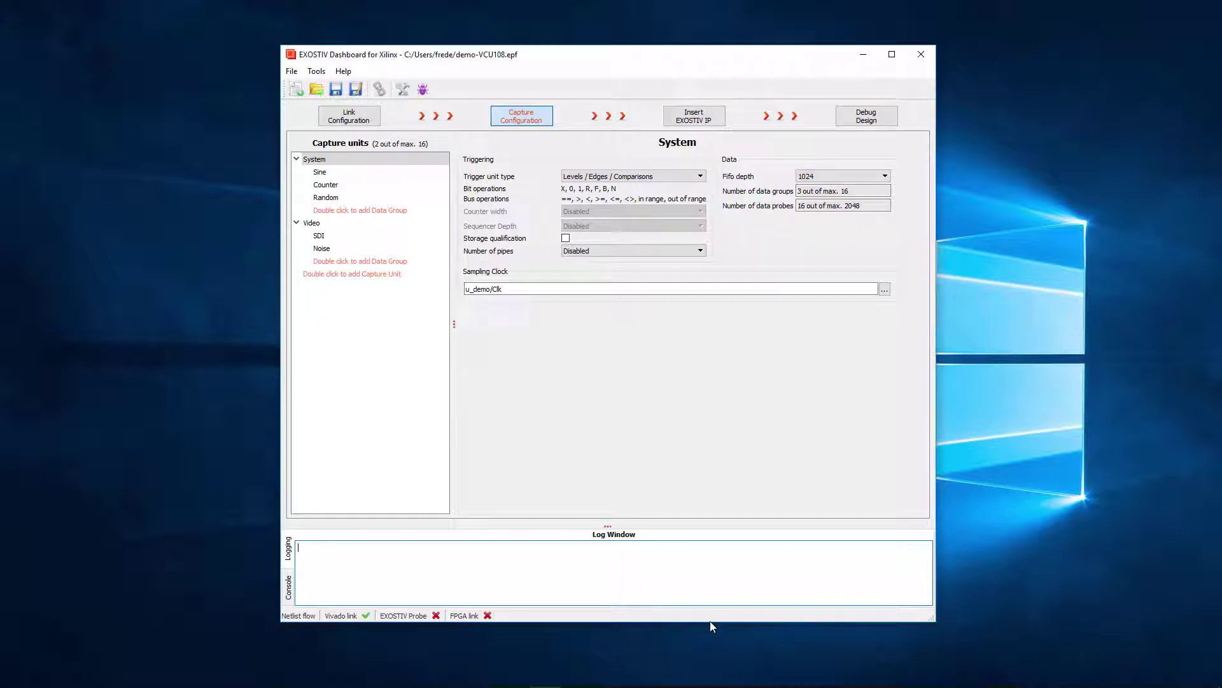
pyautogui.click(338, 89)
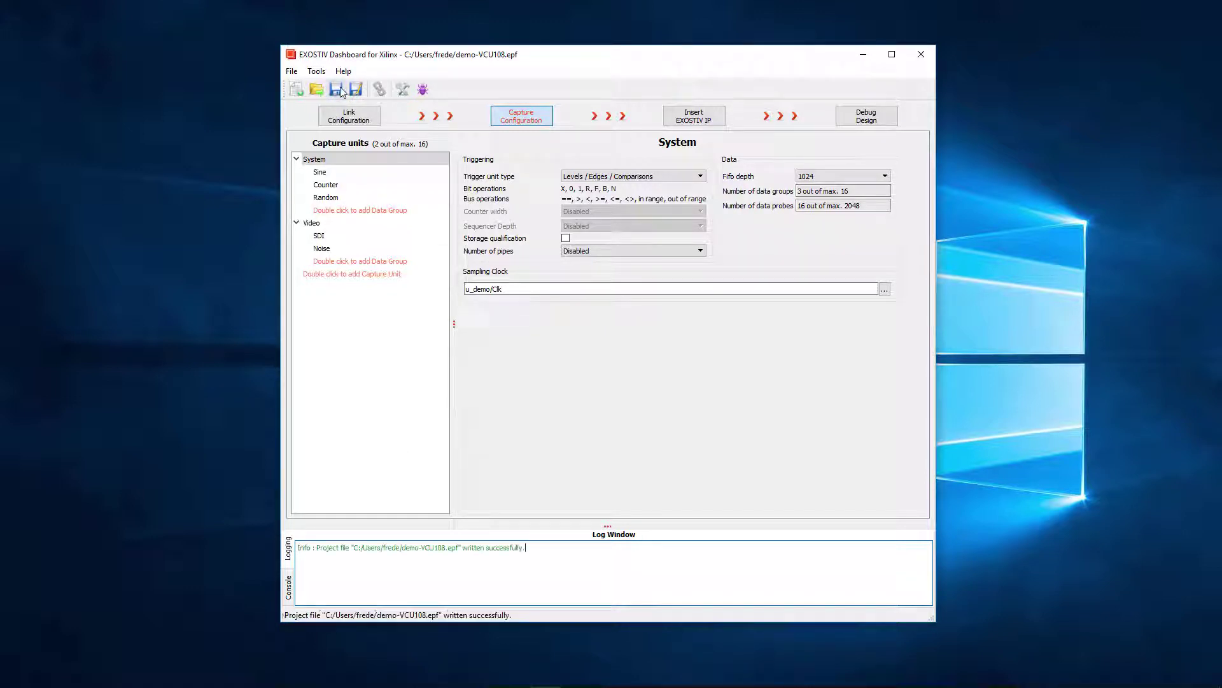
# - Go to the EXOSTIV IP insertion settings and check the Vivado installation folder path
pyautogui.click(687, 119)
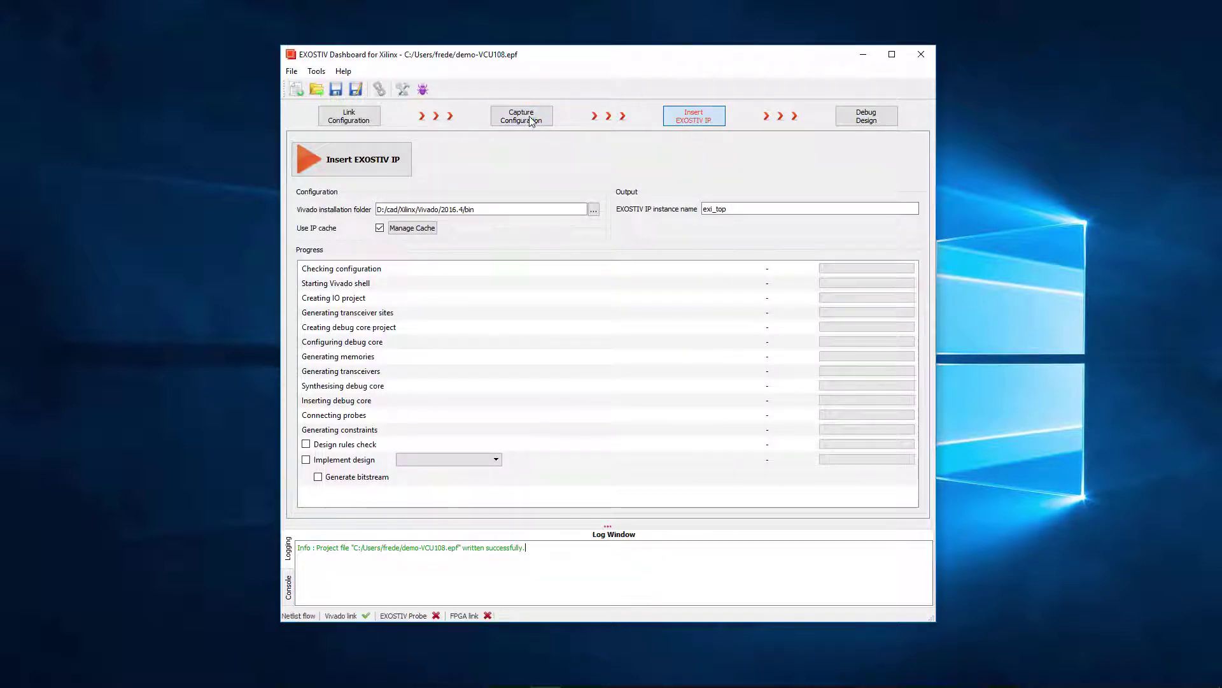
pyautogui.moveTo(505, 210); pyautogui.dragTo(400, 208)
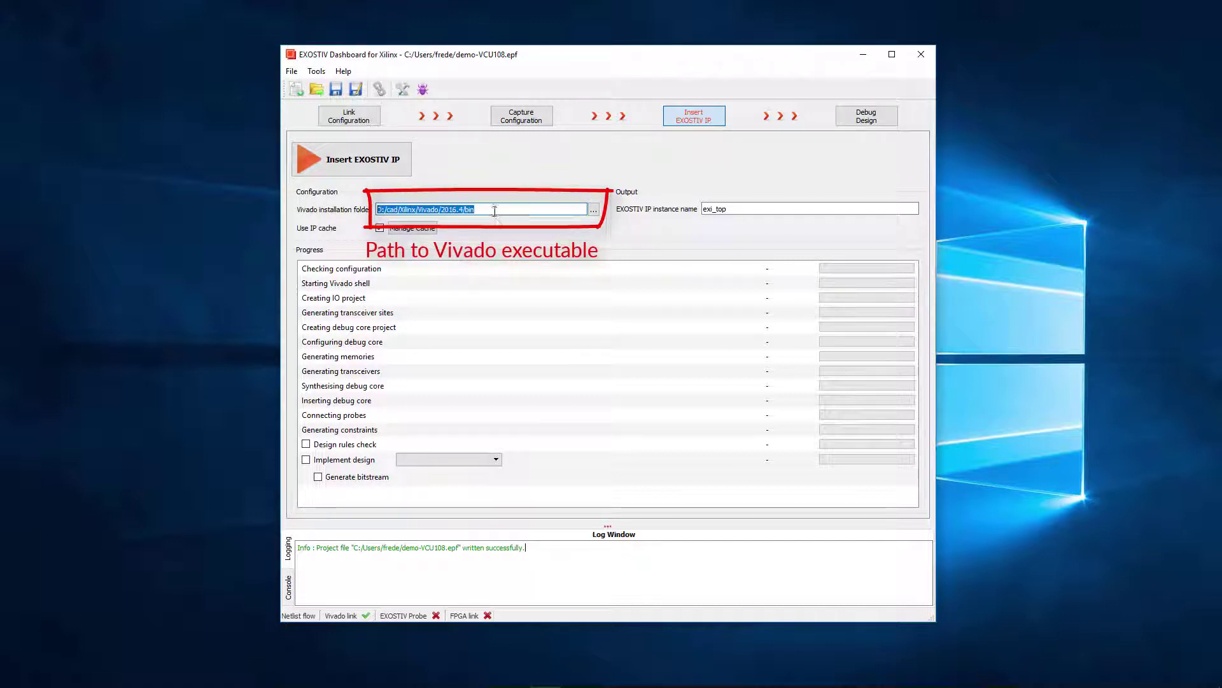
pyautogui.press('Tab')
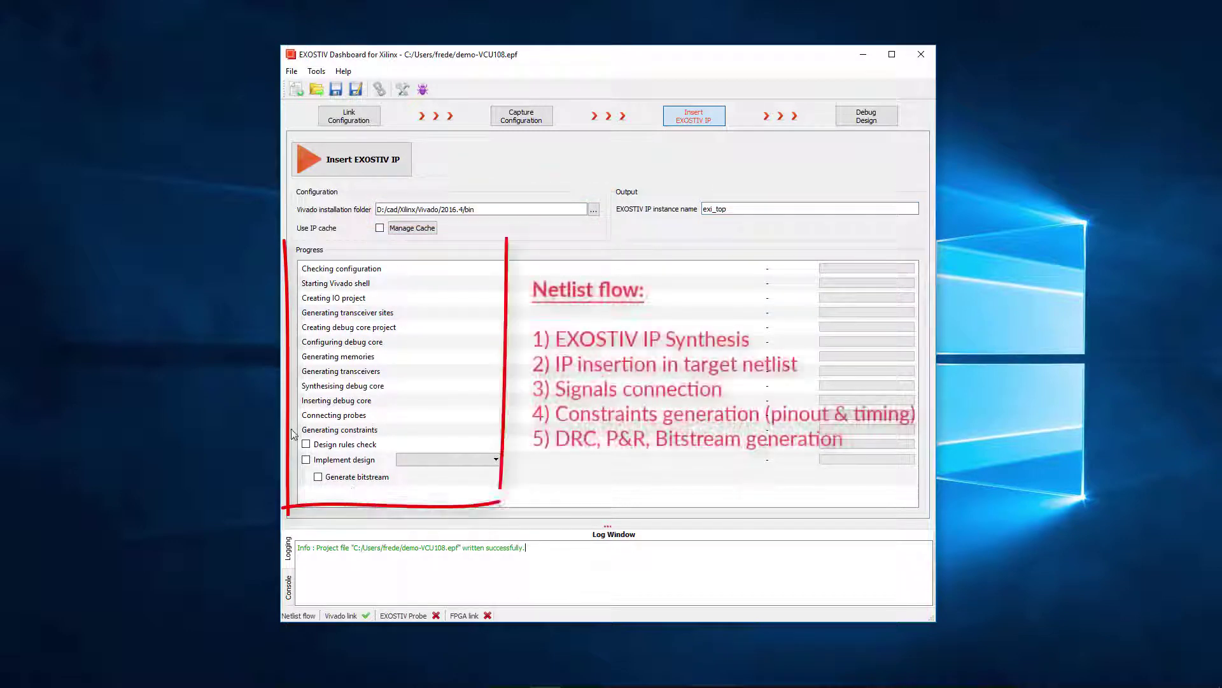
# - Enable design rules check and implementation with impl_1 and bitstream generation, then save the project
pyautogui.click(306, 443)
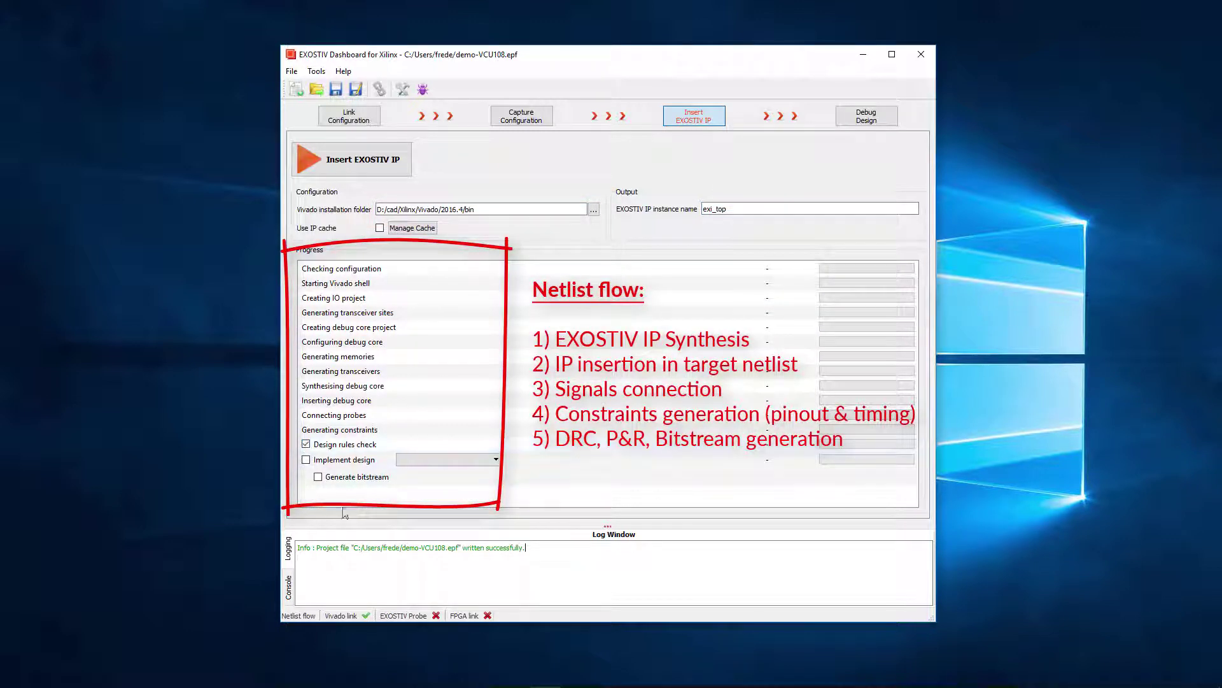
pyautogui.click(319, 478)
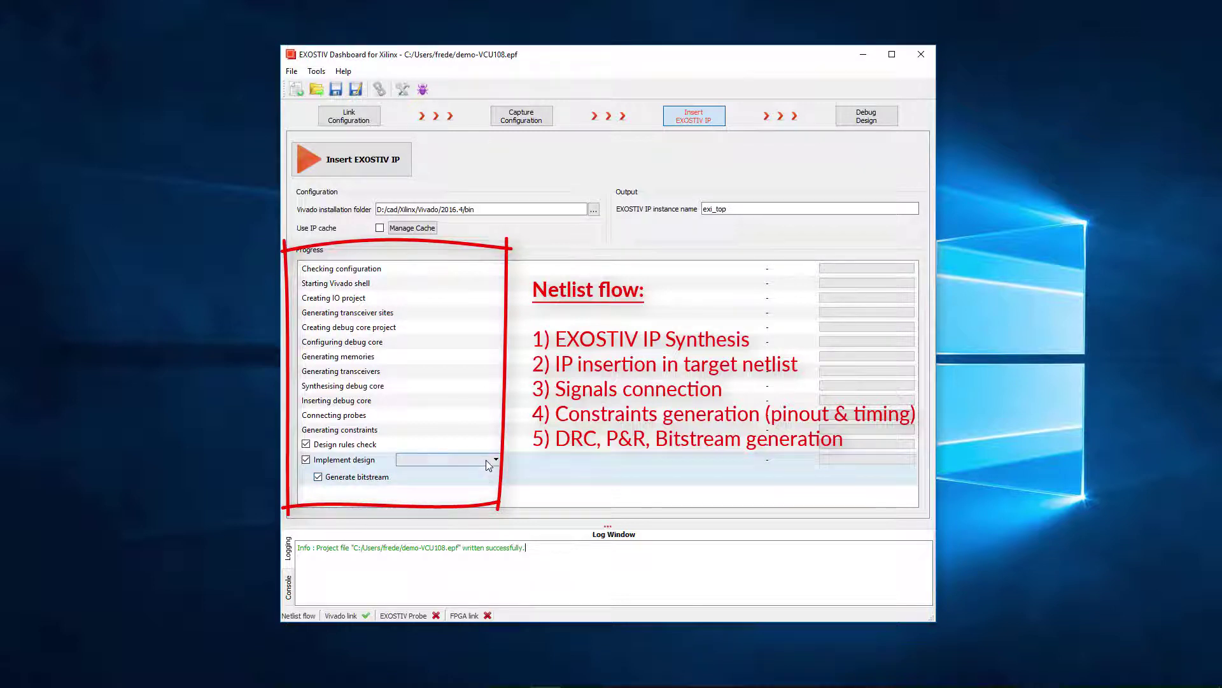
pyautogui.click(487, 460)
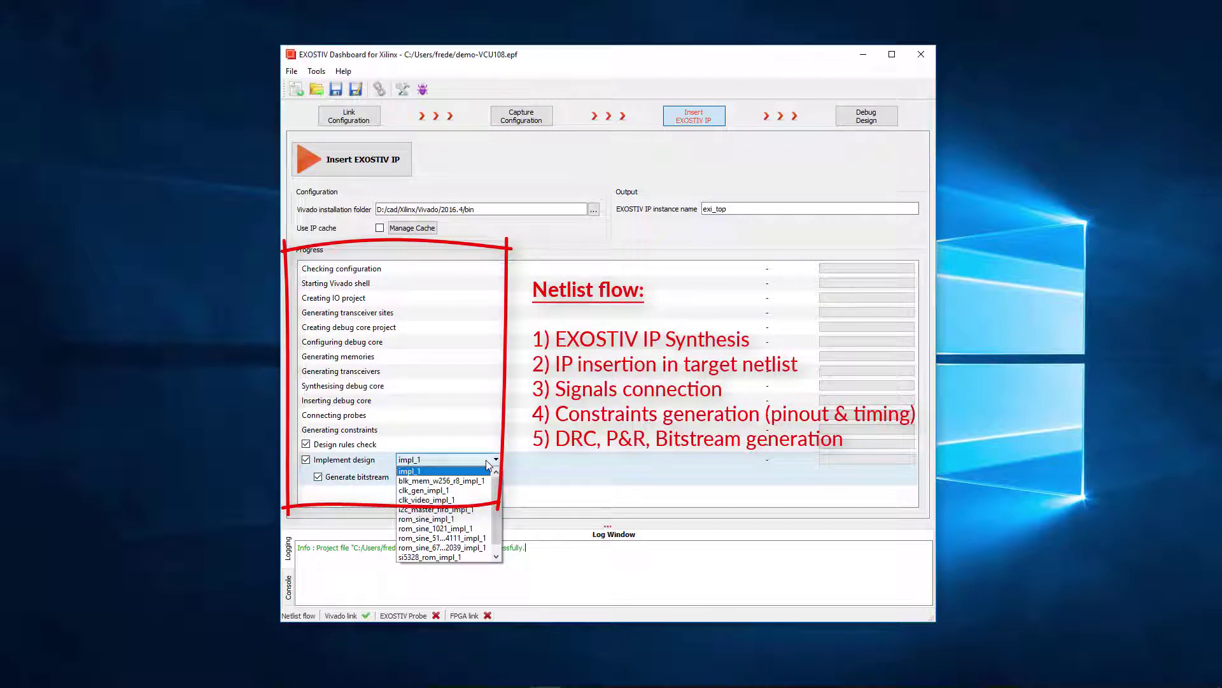
pyautogui.click(455, 473)
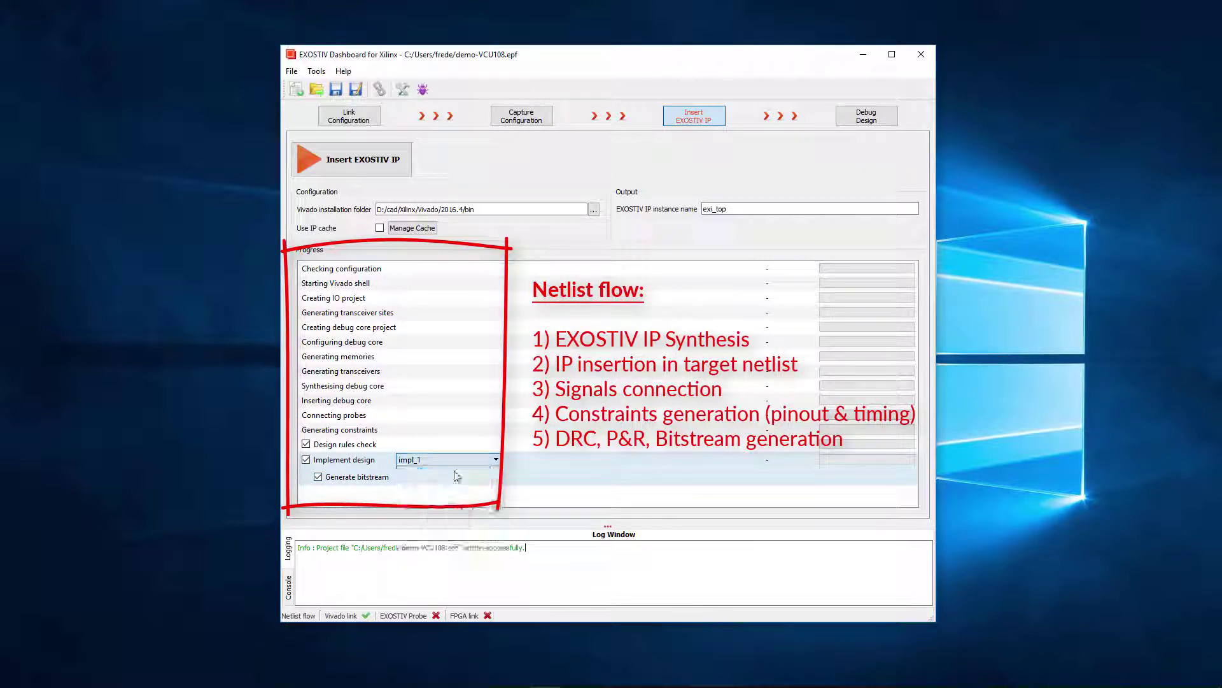
pyautogui.click(336, 90)
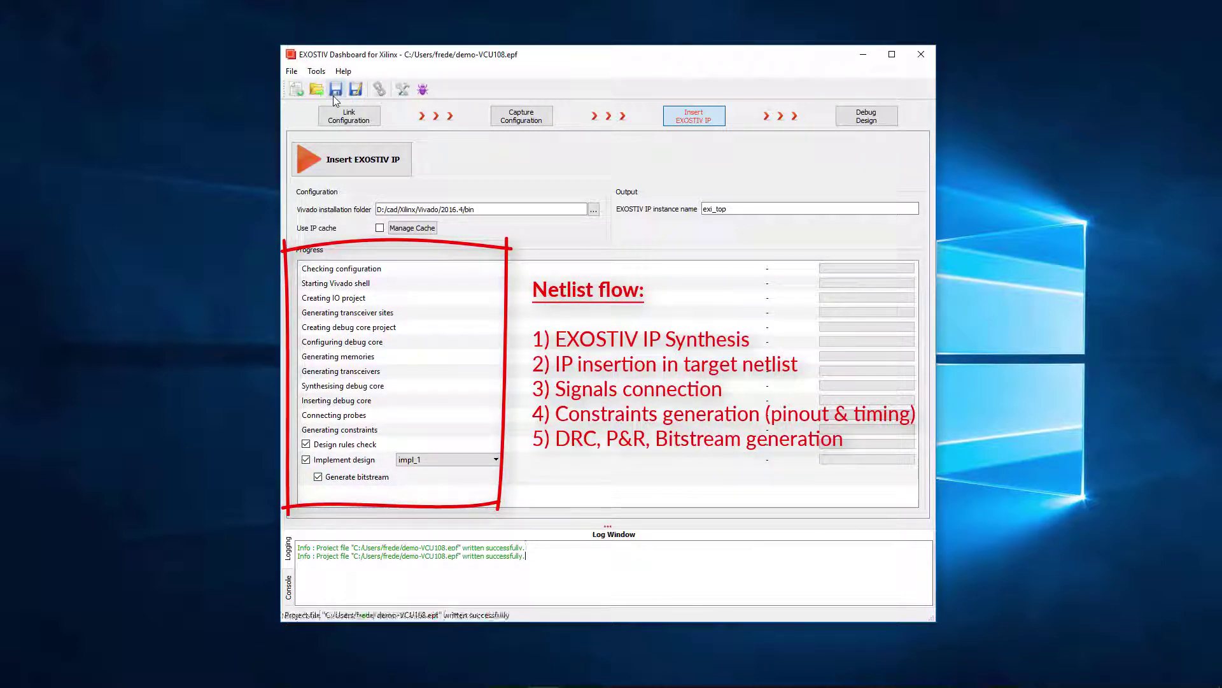
# - Run Insert EXOSTIV IP and confirm the Core Inserter to finish implementation and bitstream generation
pyautogui.click(394, 165)
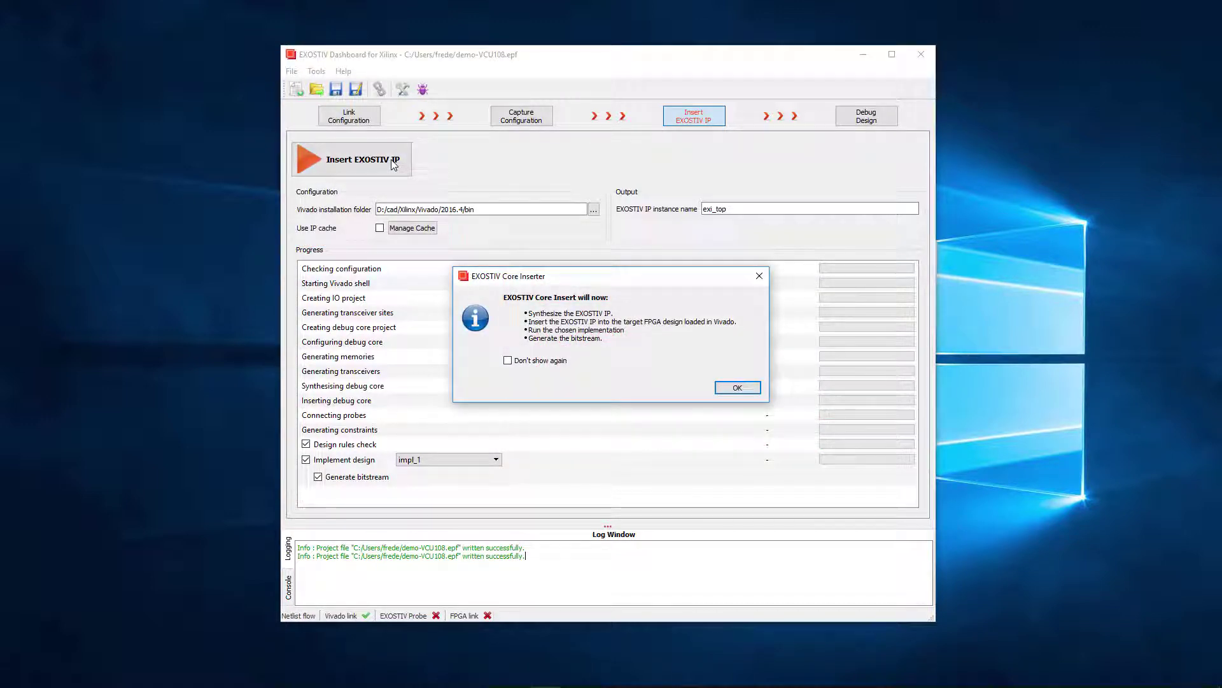
pyautogui.click(734, 388)
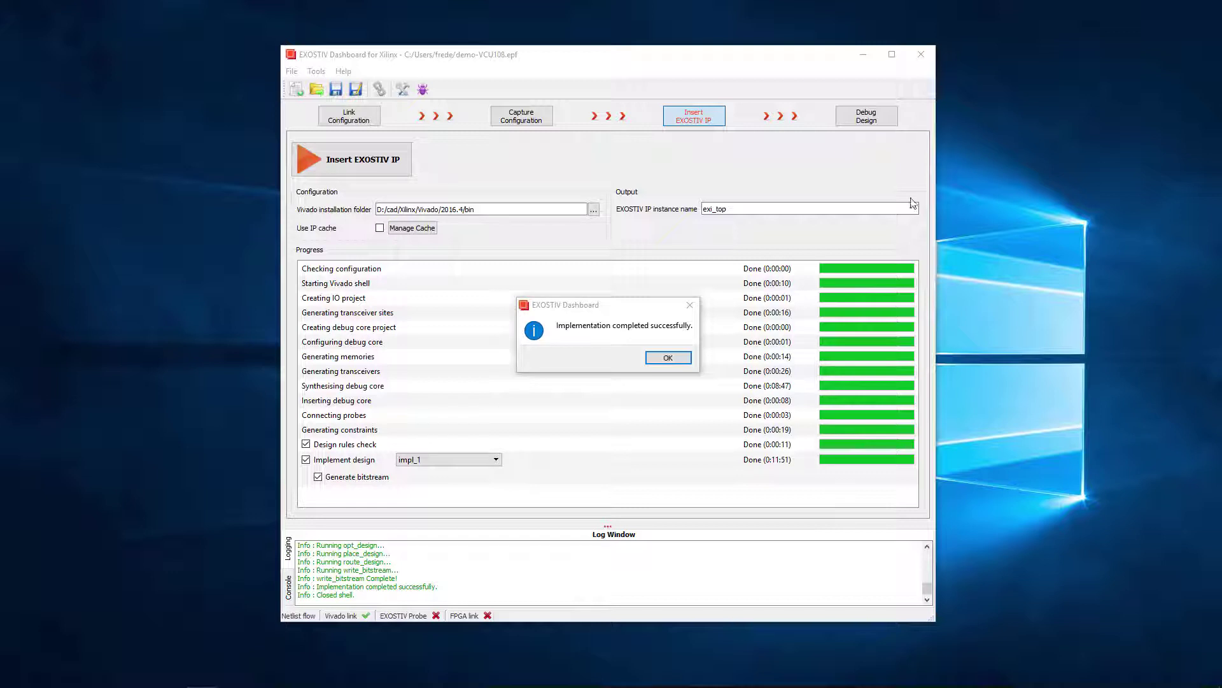
# - Dismiss the 'Implementation completed successfully' message, leaving all insertion steps Done
pyautogui.click(668, 358)
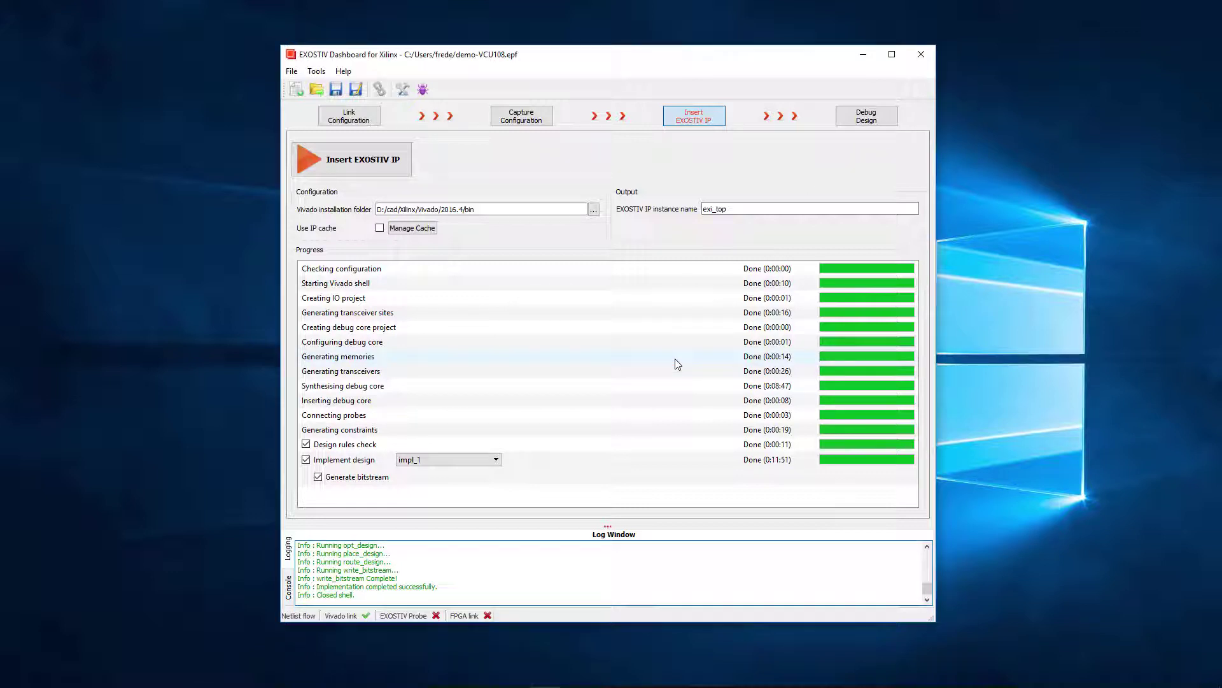